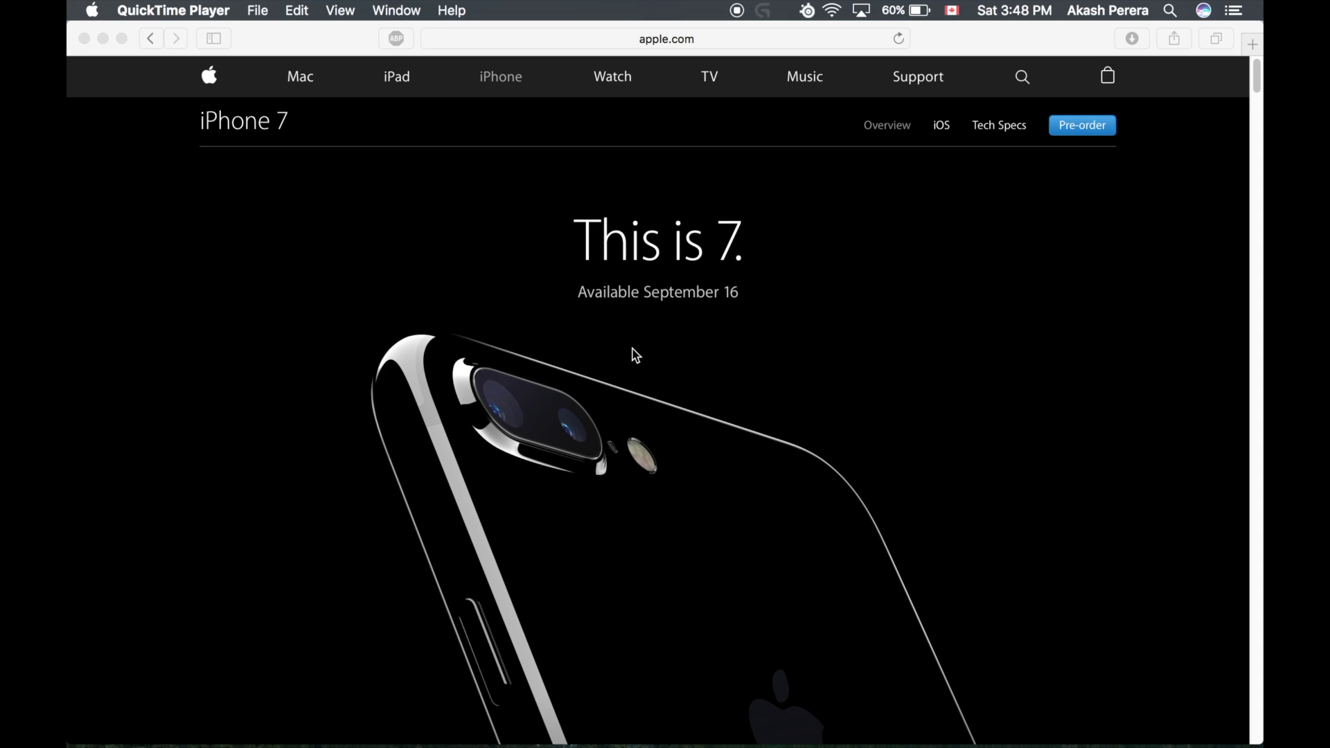
# Step: Load cydiaimpactor.com in Safari in place of the current page
pyautogui.click(717, 29)
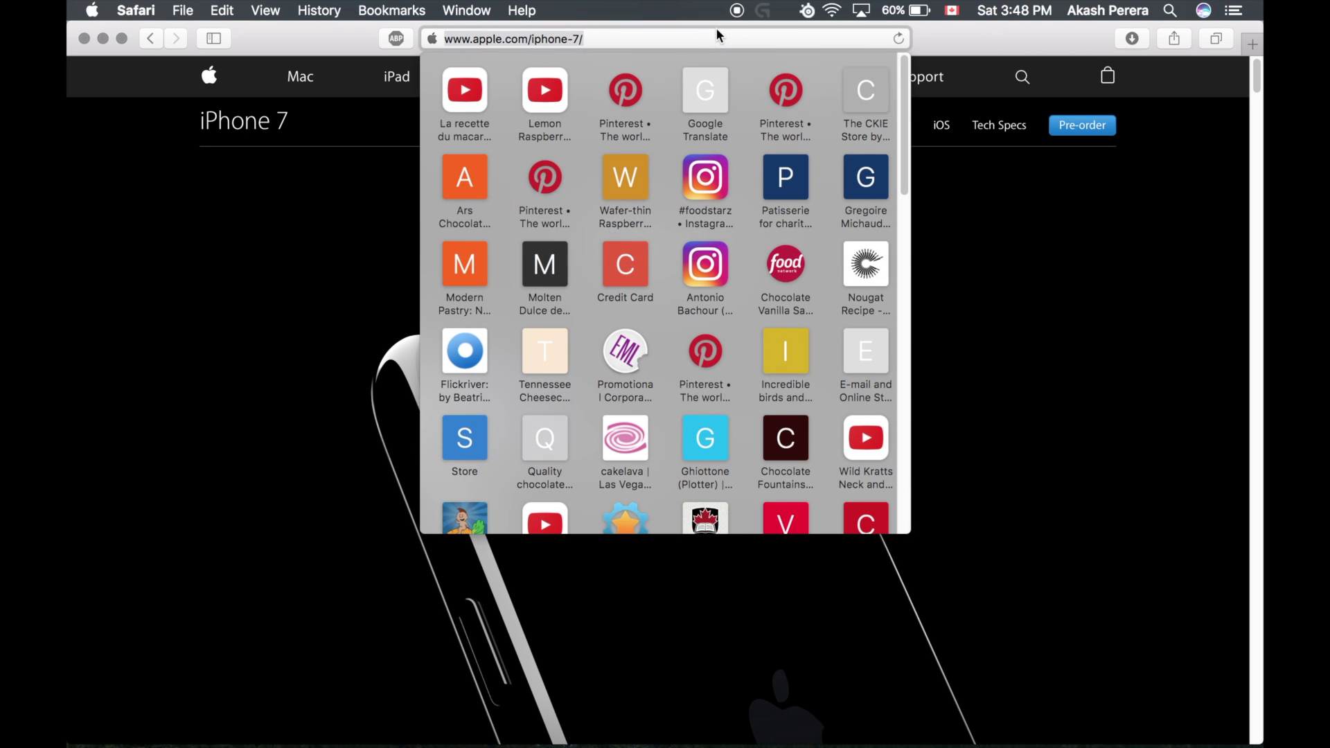
pyautogui.press('BackSpace')
pyautogui.write('cydiaimpactor.com')
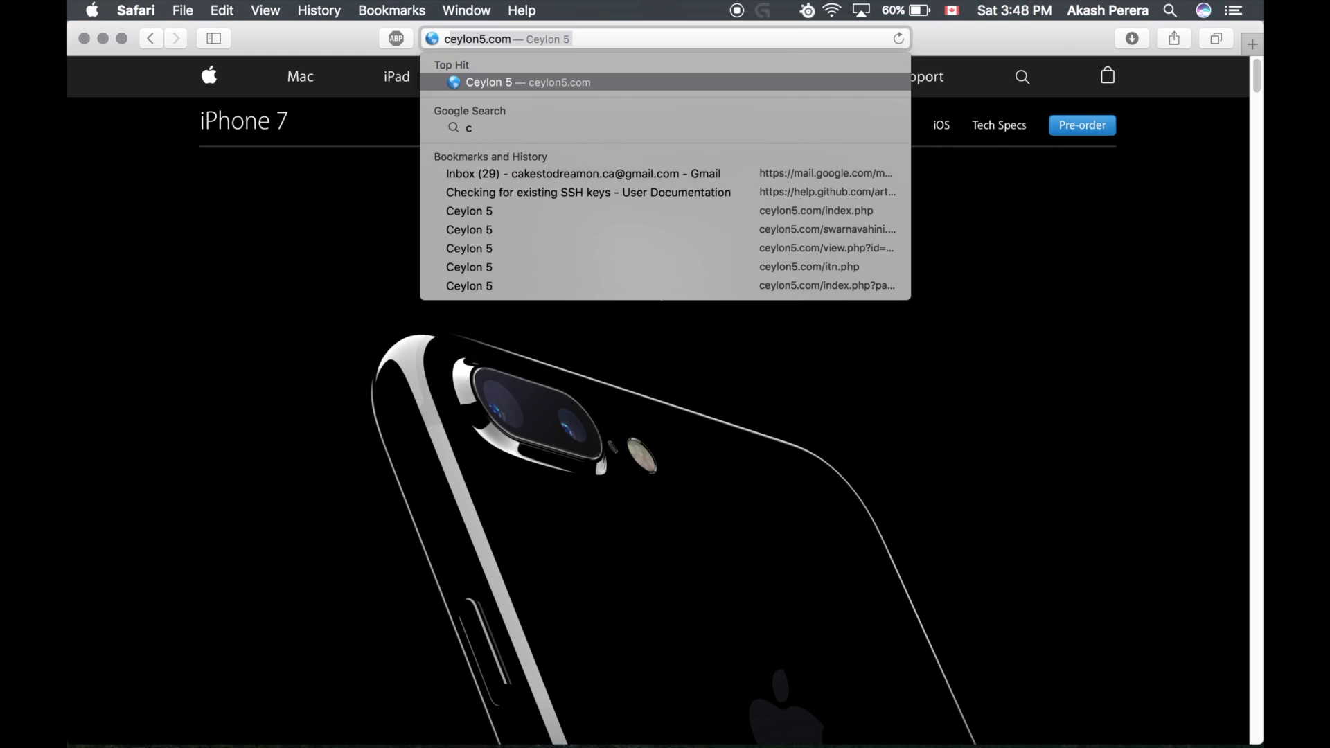
pyautogui.press('Return')
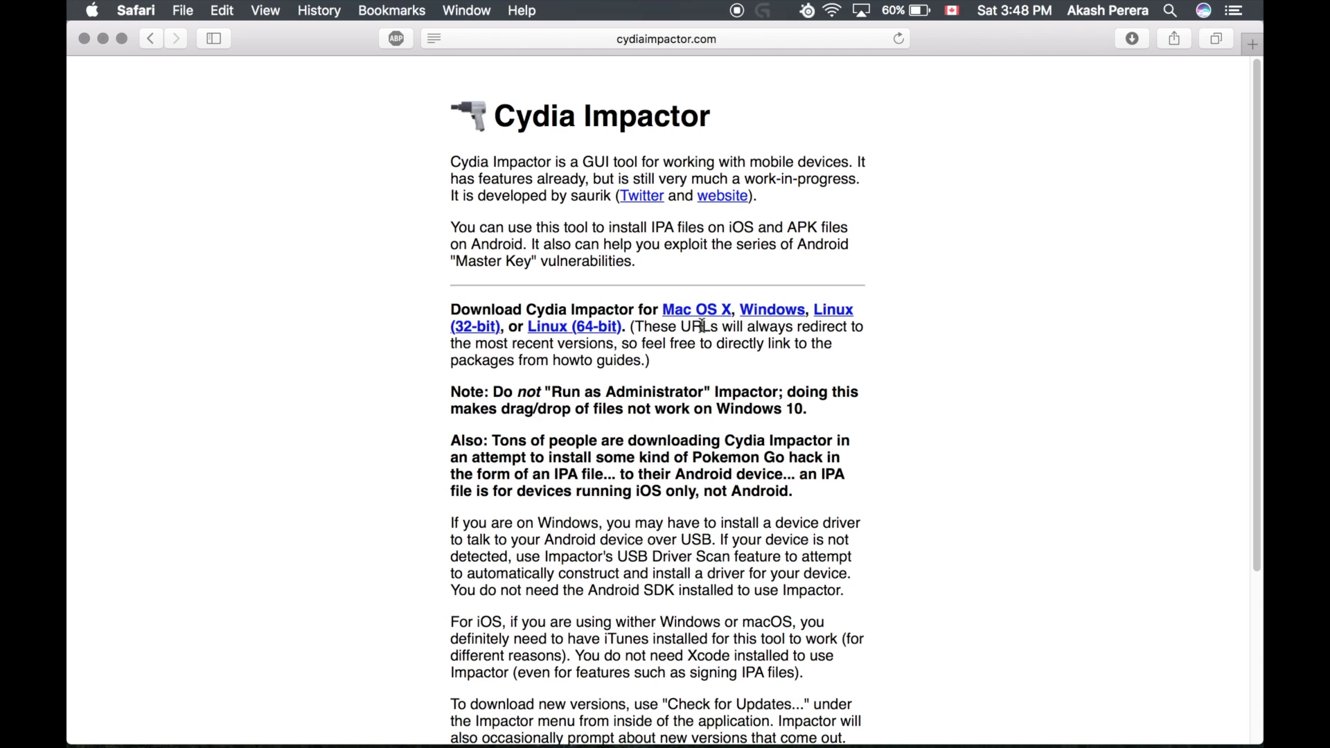
# Step: Open Launchpad briefly, then dismiss it and return to Safari
pyautogui.moveTo(446, 740)
pyautogui.click(400, 734)
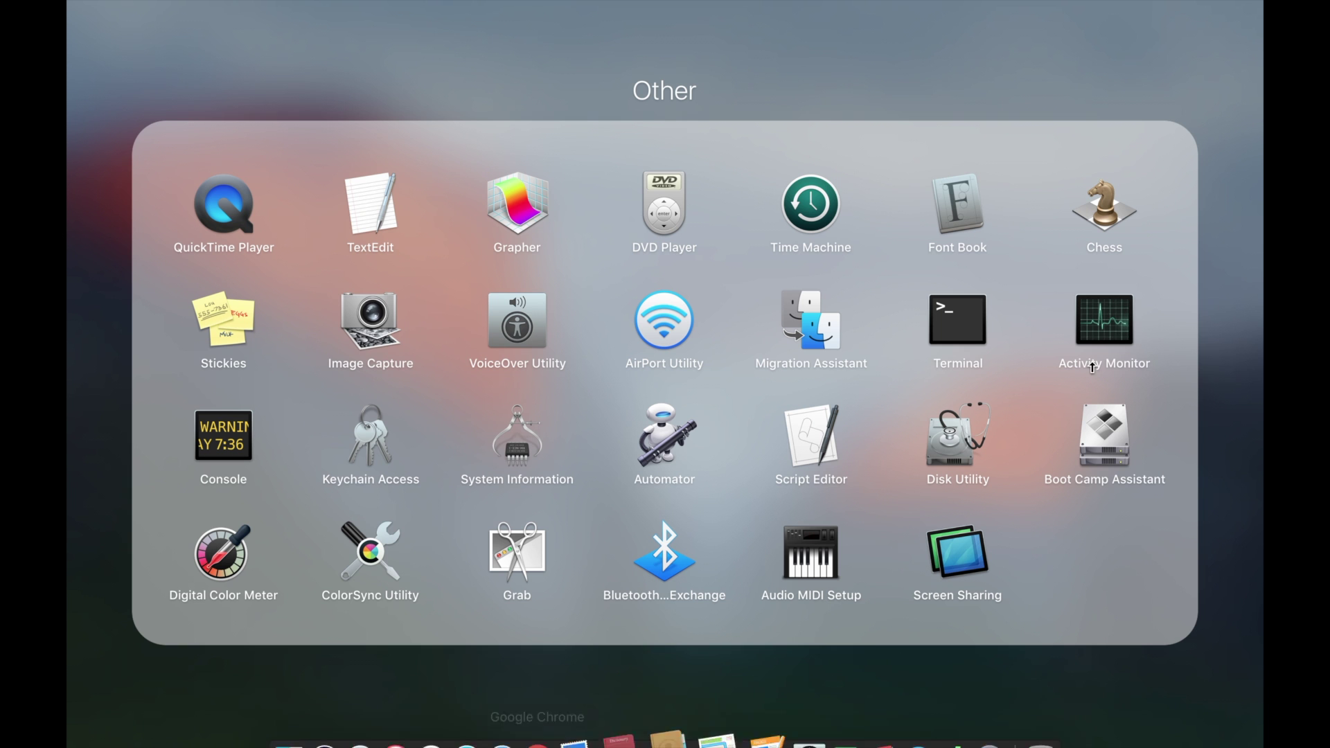
pyautogui.click(1231, 669)
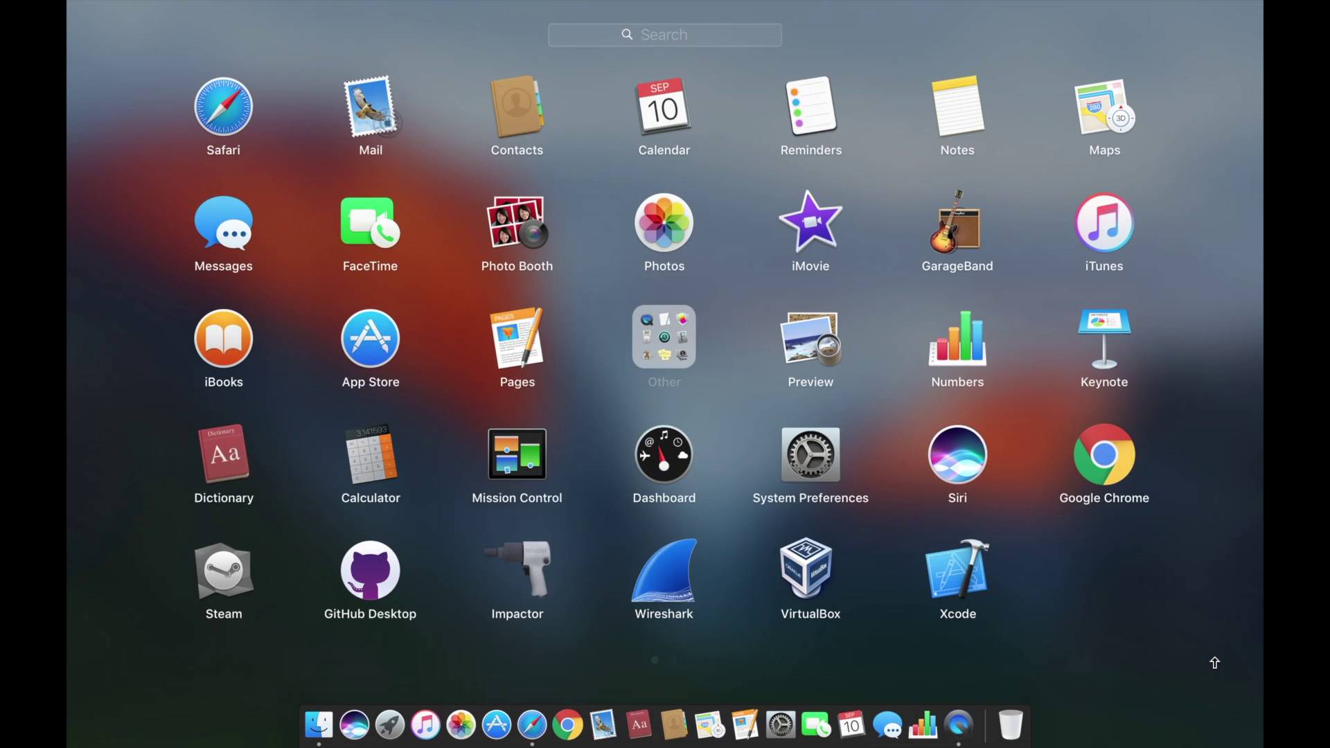
pyautogui.hscroll(5, 1010, 466)
pyautogui.hscroll(-5, 1011, 466)
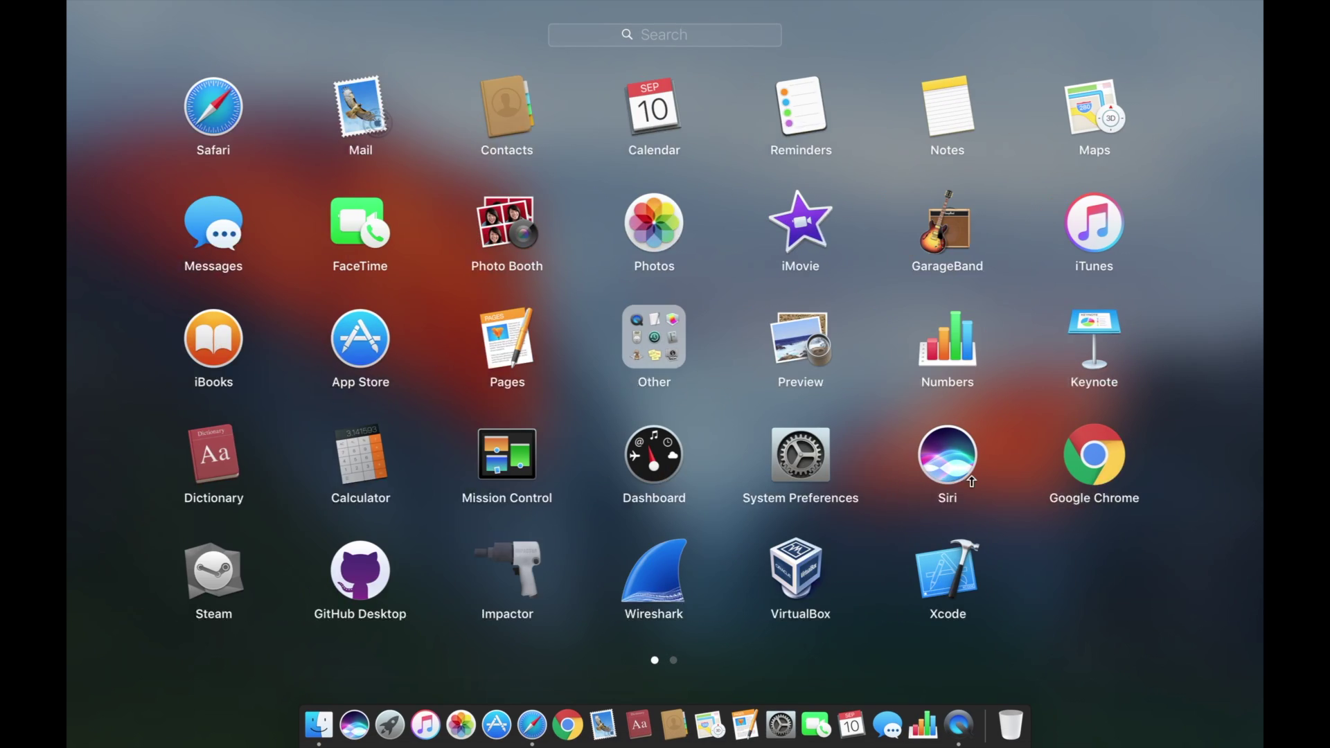
pyautogui.click(1213, 603)
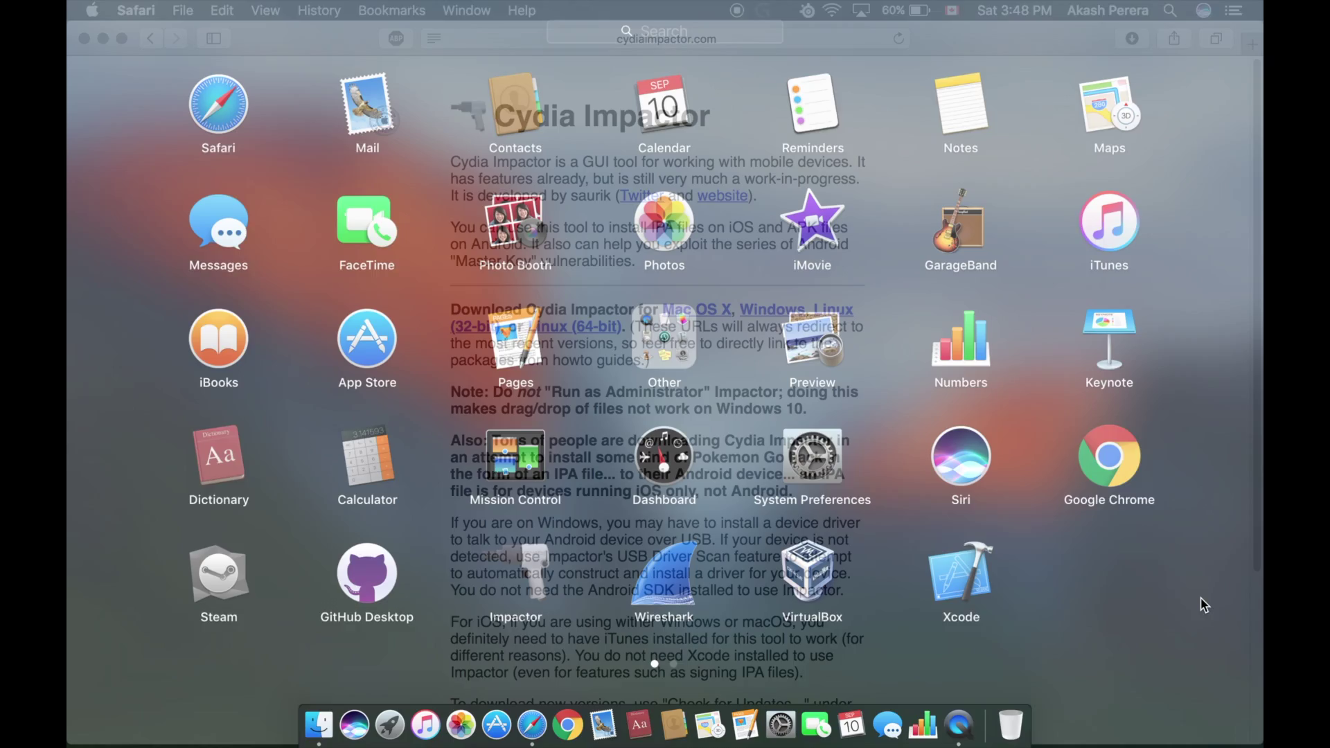
pyautogui.scroll(2, 787, 196)
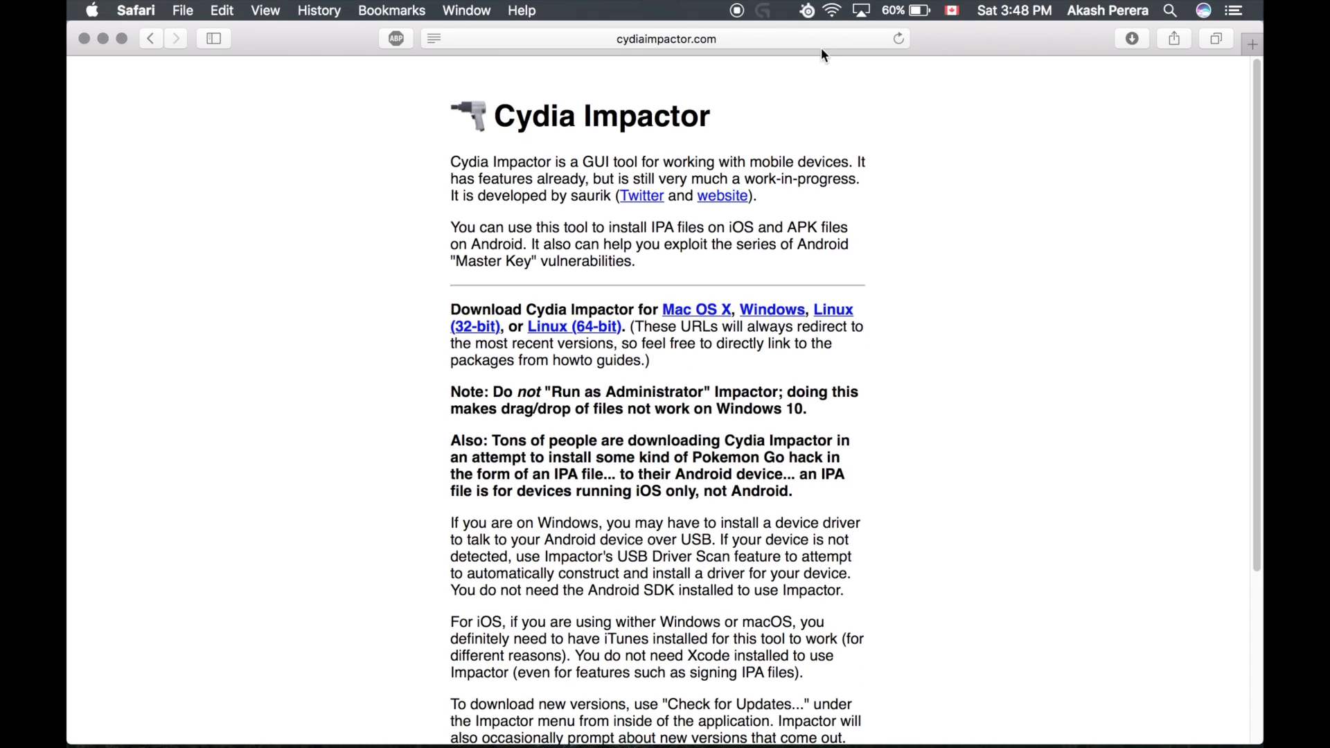
pyautogui.click(821, 42)
# Step: Go to iemulators.com by picking its suggestion after typing 'iemula'
pyautogui.press('BackSpace')
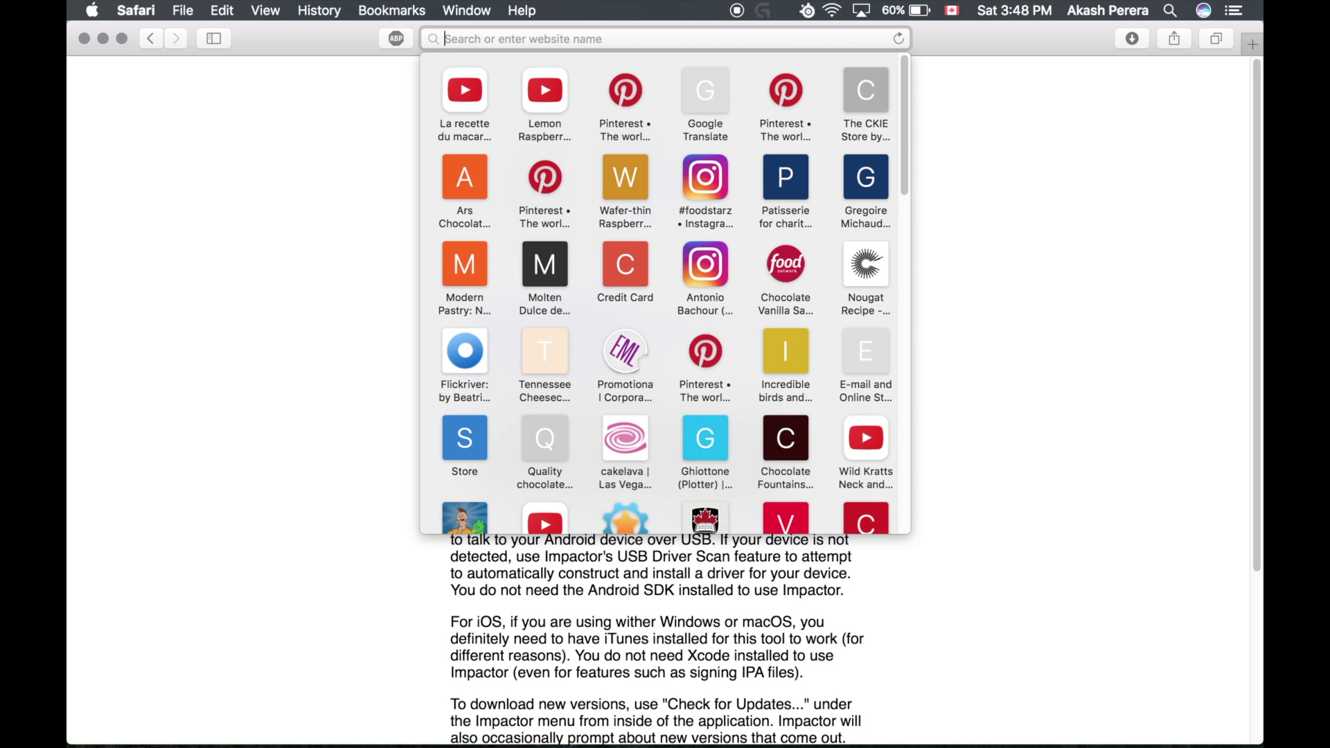
pyautogui.write('ie')
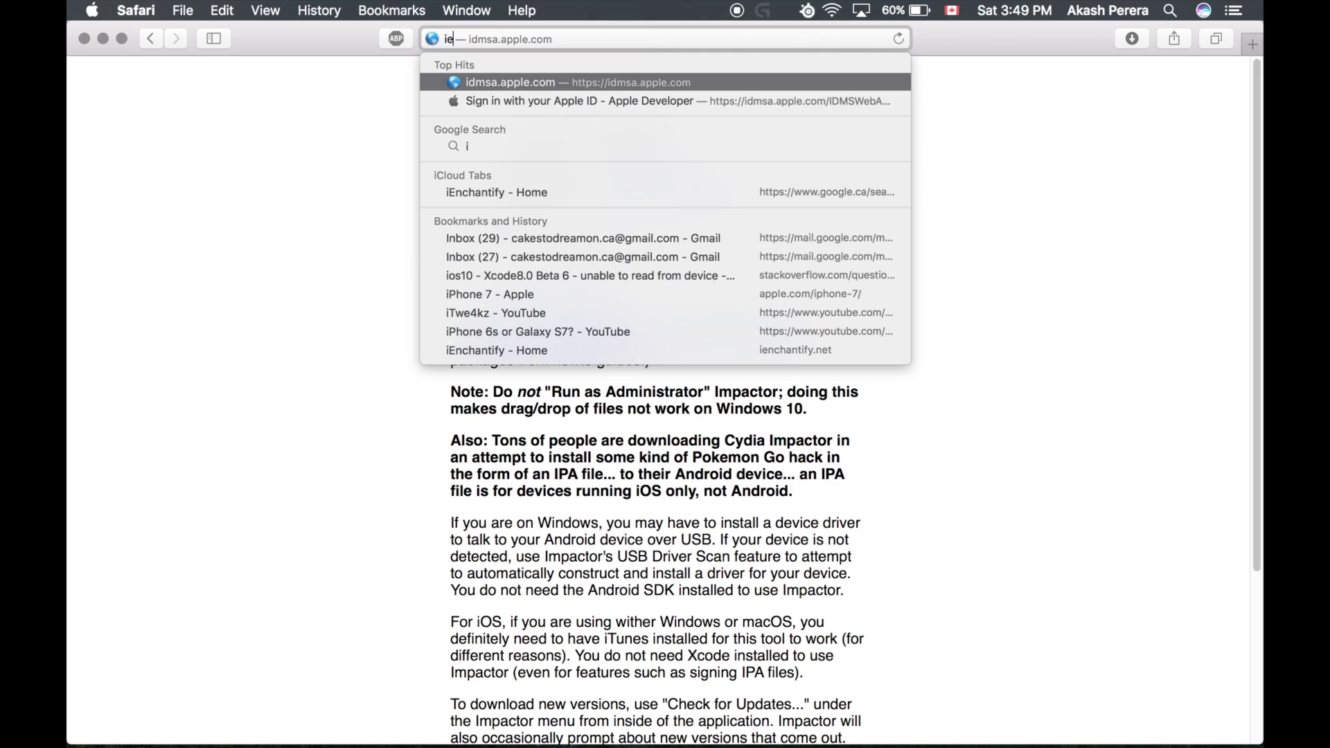
pyautogui.write('mula')
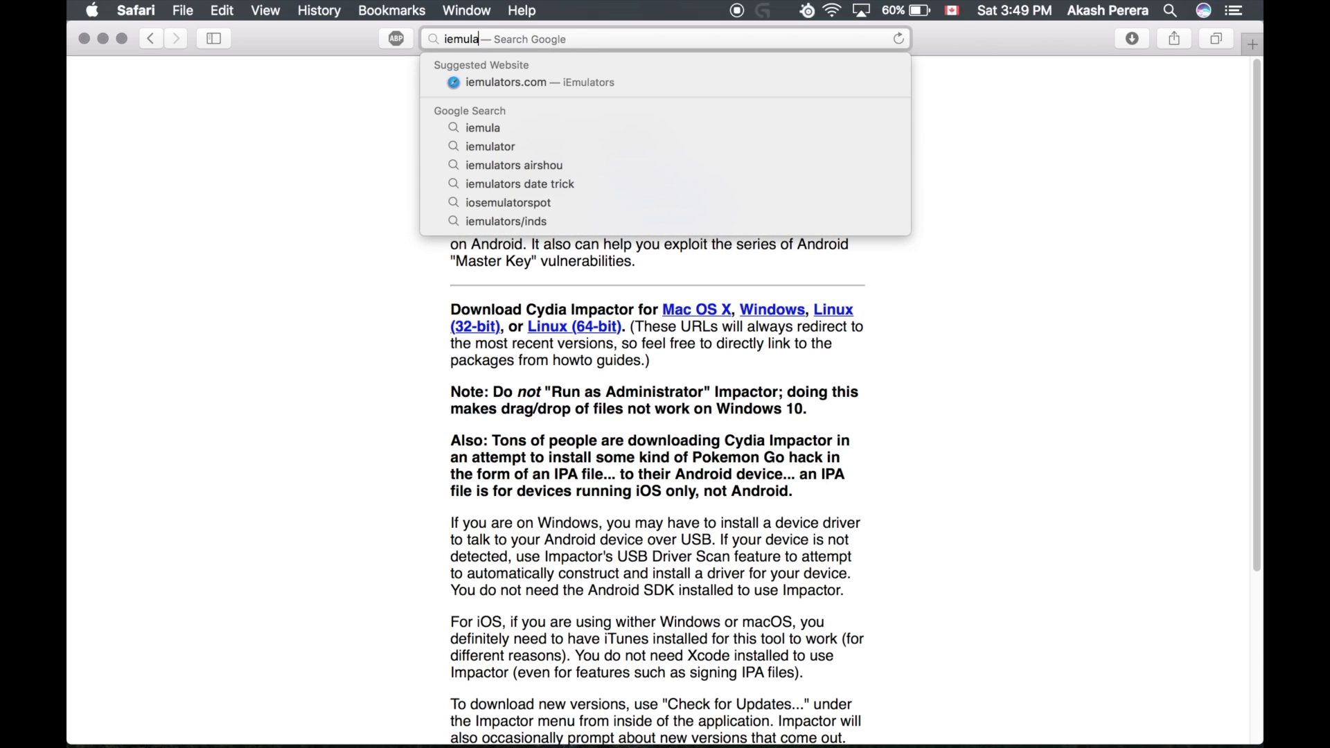
pyautogui.click(822, 81)
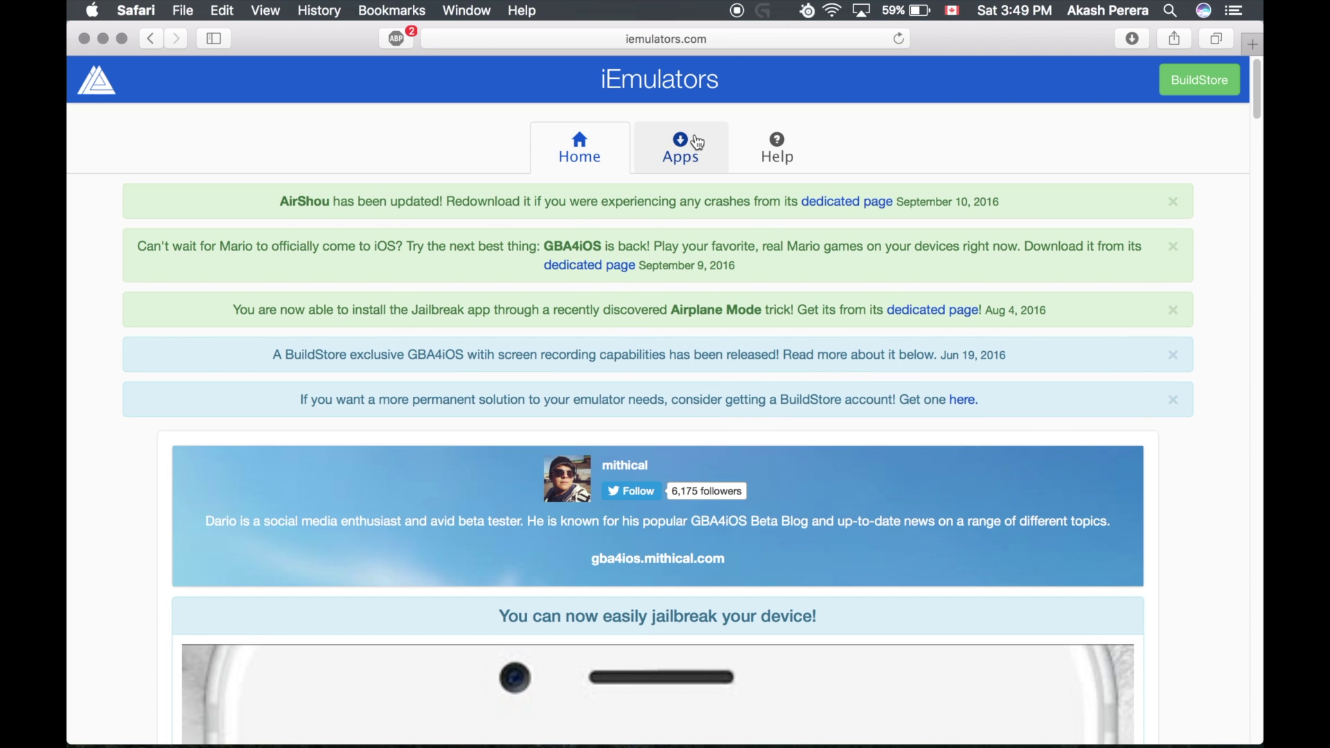
pyautogui.scroll(-3, 696, 141)
pyautogui.scroll(3, 695, 152)
# Step: Open the site's Apps list and follow the IPA Direct Downloads link
pyautogui.click(688, 158)
pyautogui.scroll(-10, 466, 400)
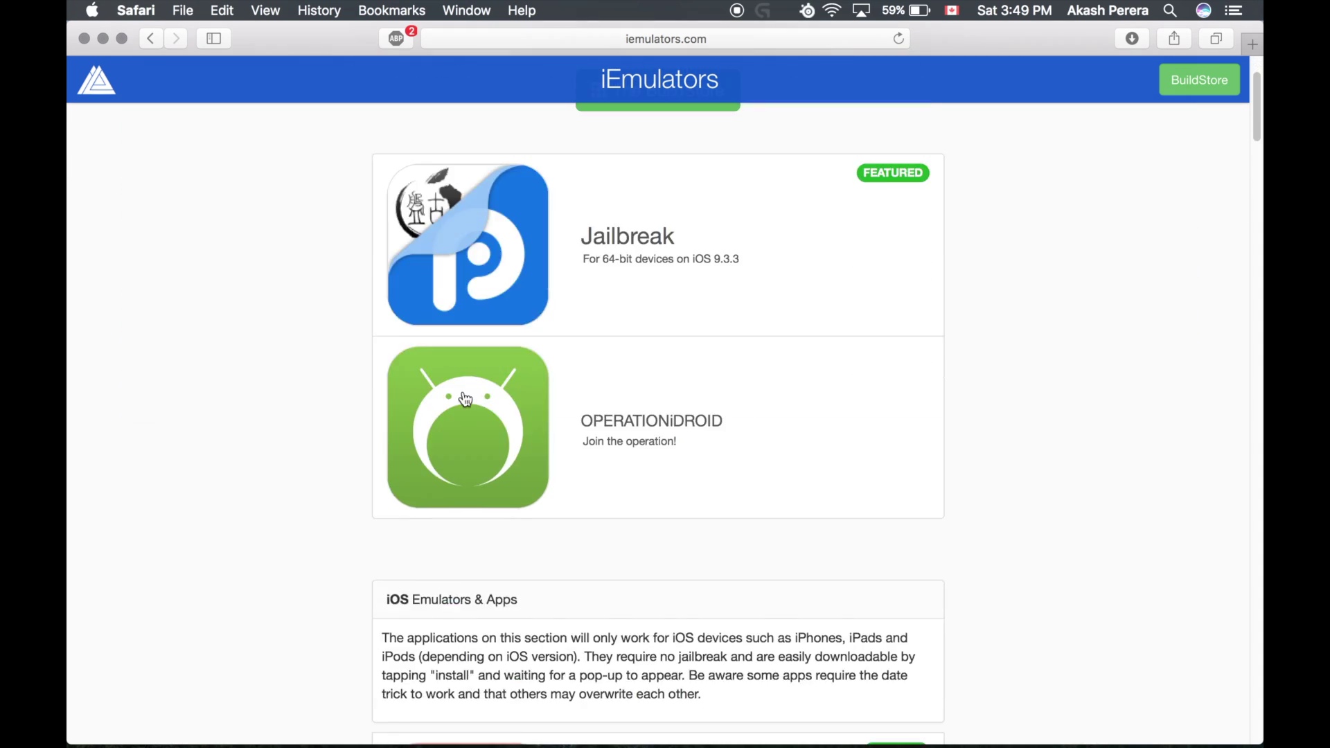
pyautogui.scroll(-15, 466, 400)
pyautogui.scroll(4, 467, 399)
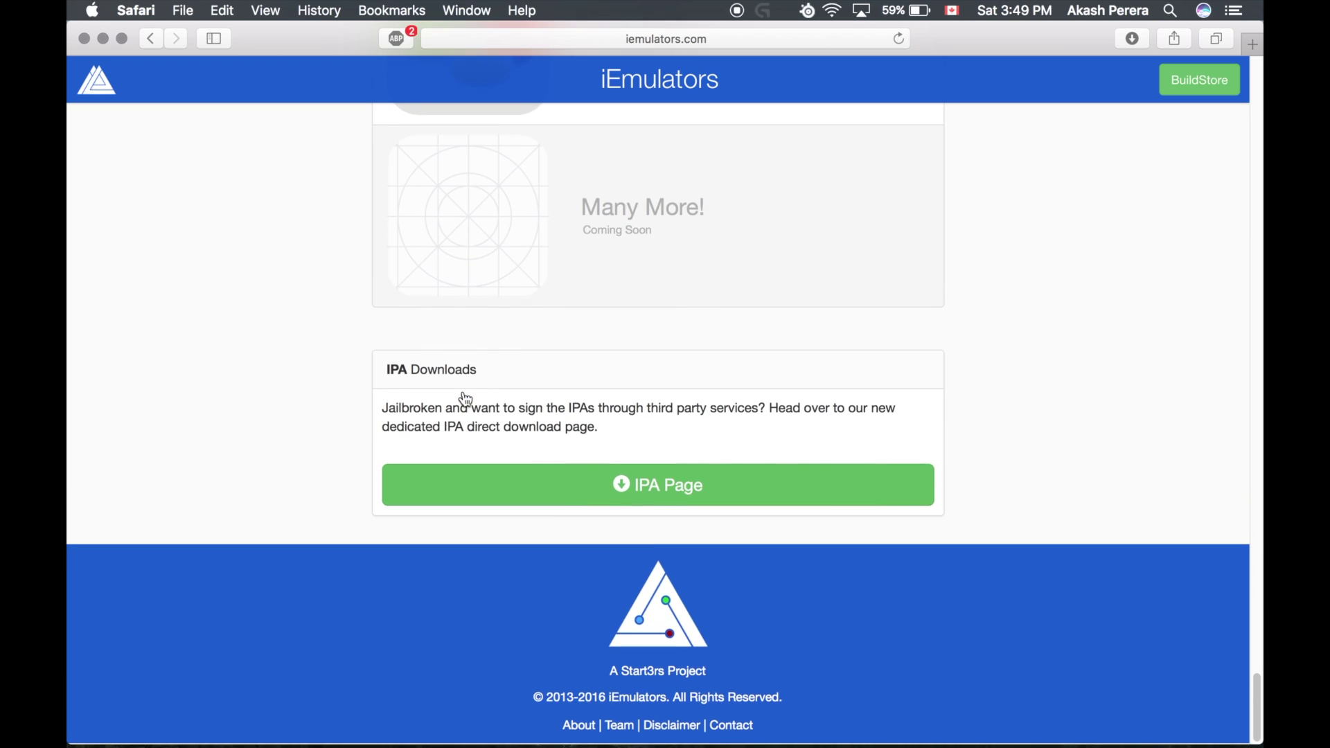
pyautogui.scroll(15, 470, 423)
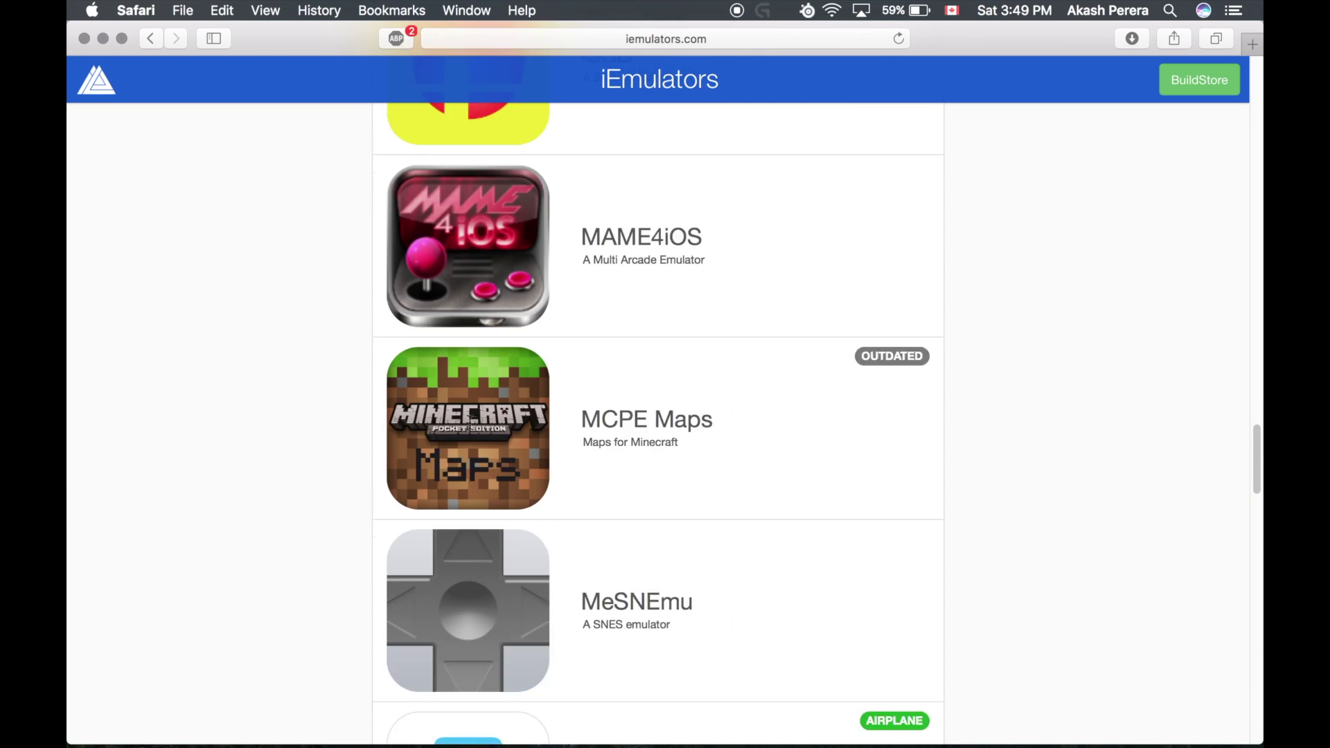
pyautogui.scroll(6, 472, 431)
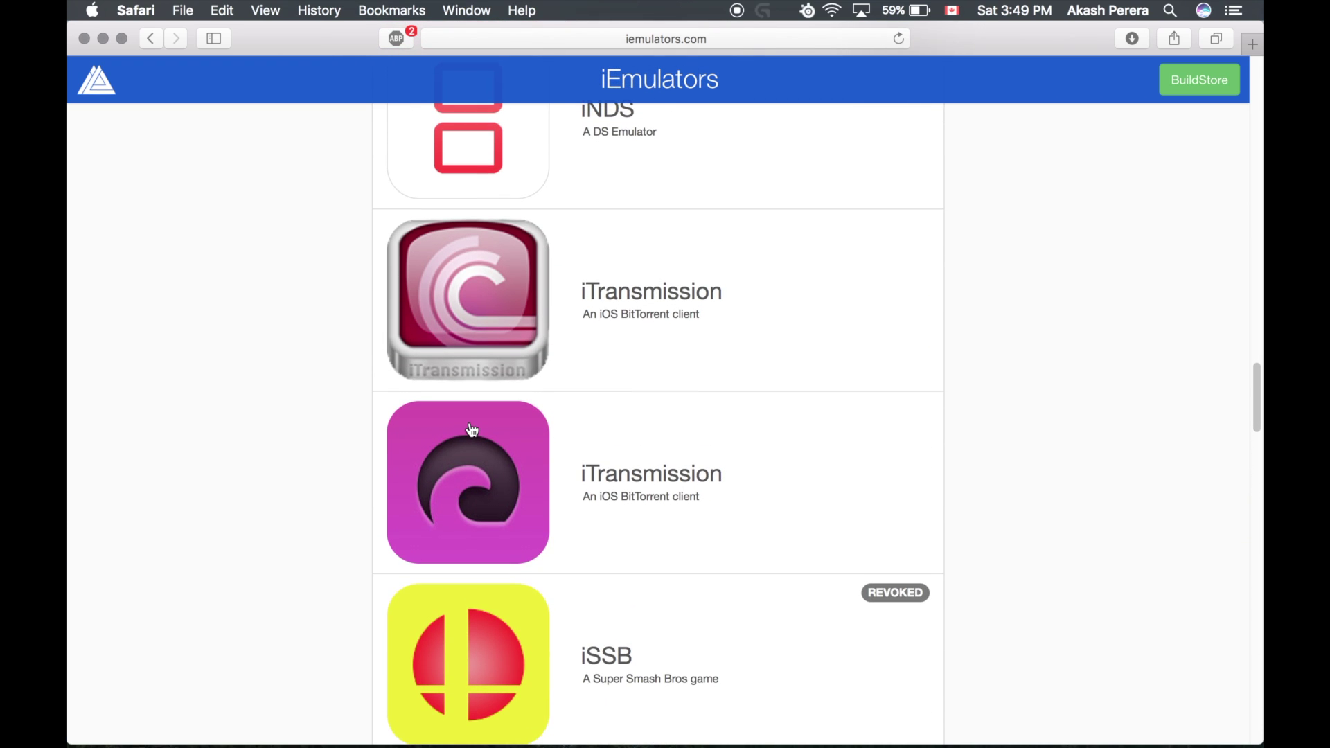
pyautogui.scroll(-20, 472, 431)
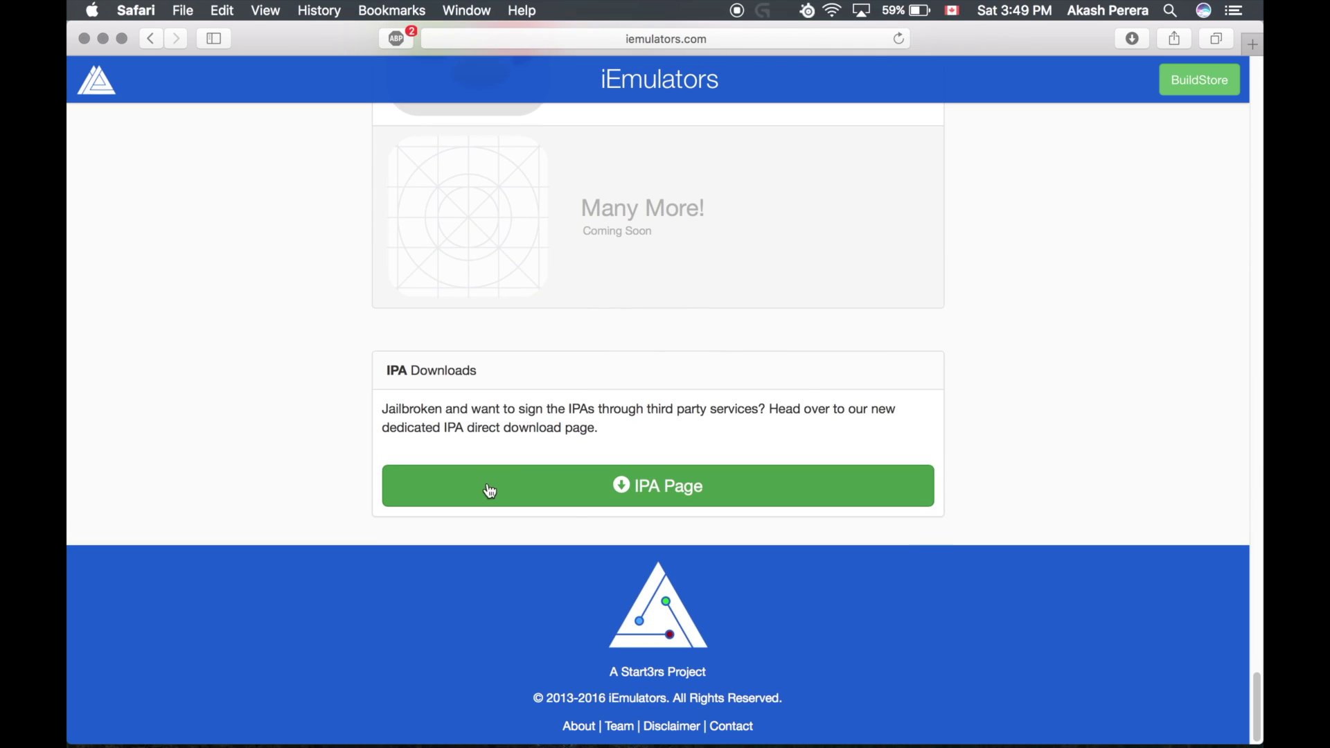
pyautogui.click(488, 487)
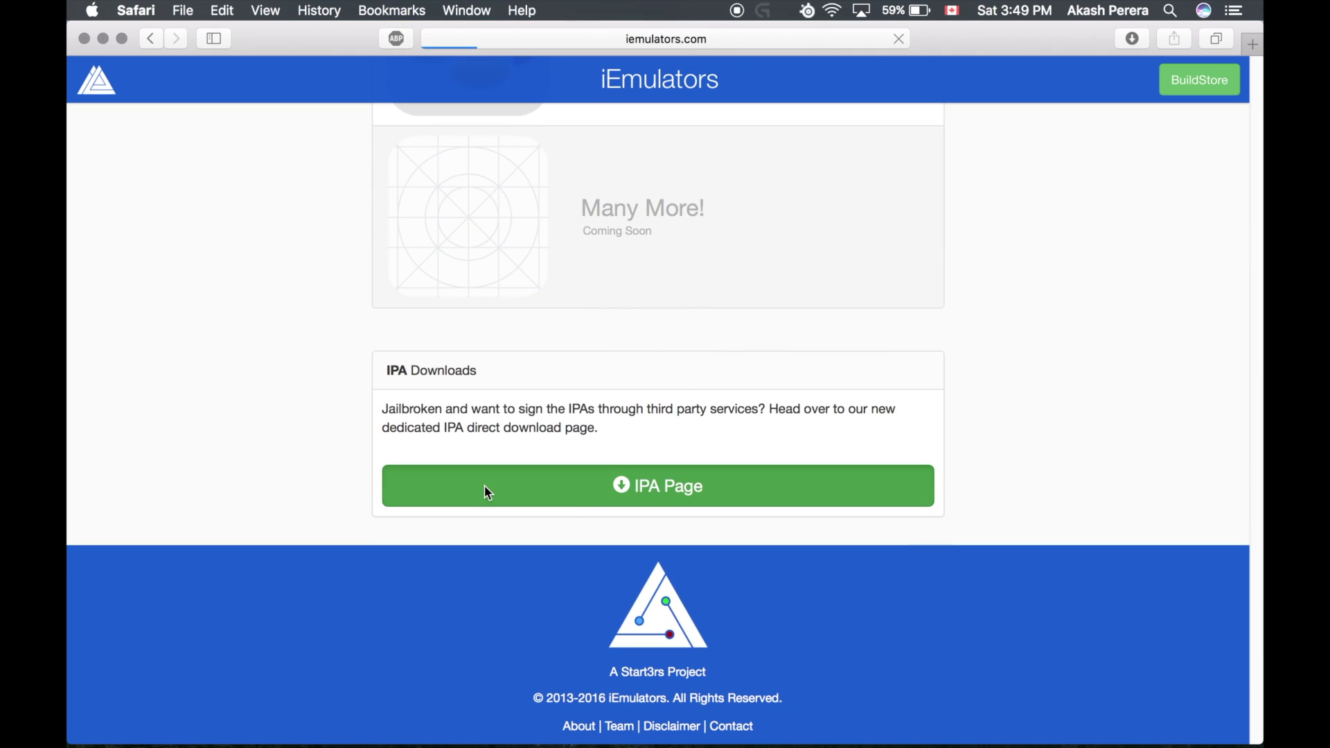
# Step: Open the IPA Direct Downloads page and scroll to the iNDS, MAME4iOS and MeSNEmu entries
pyautogui.scroll(-10, 485, 490)
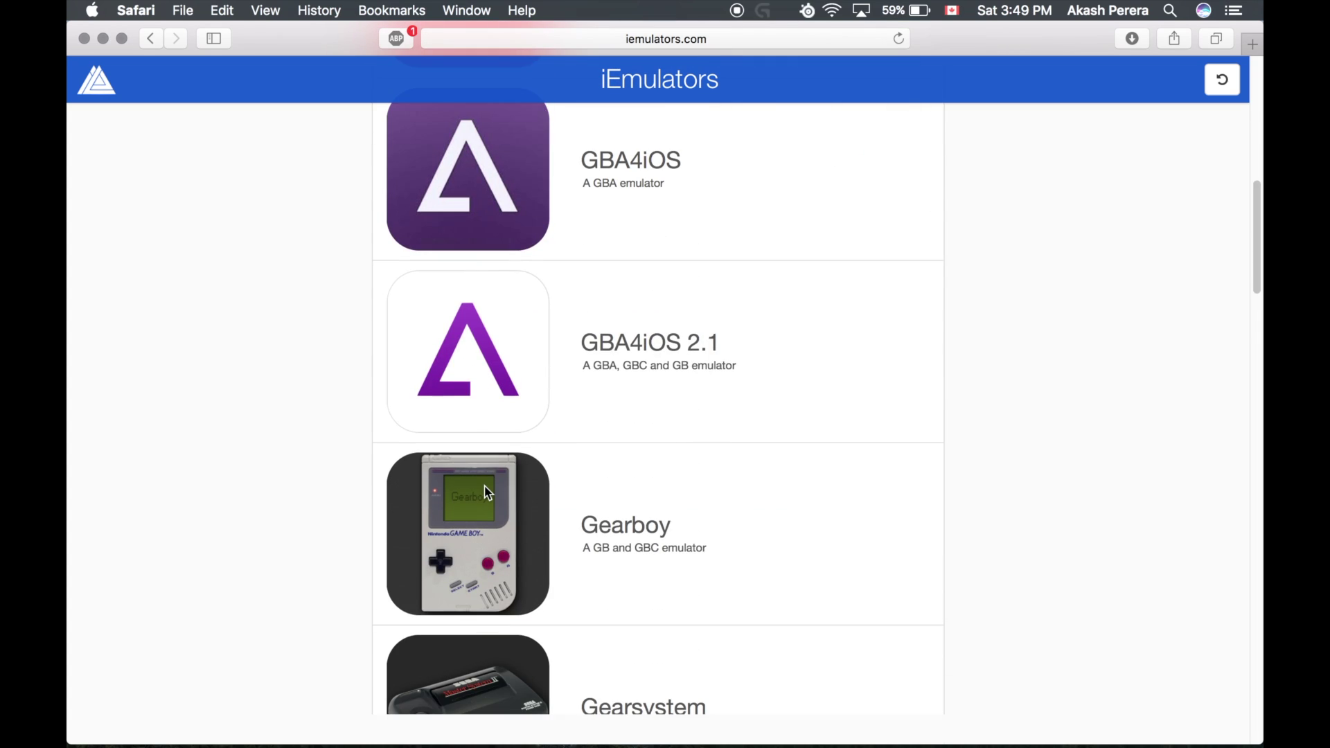
pyautogui.scroll(-1, 489, 493)
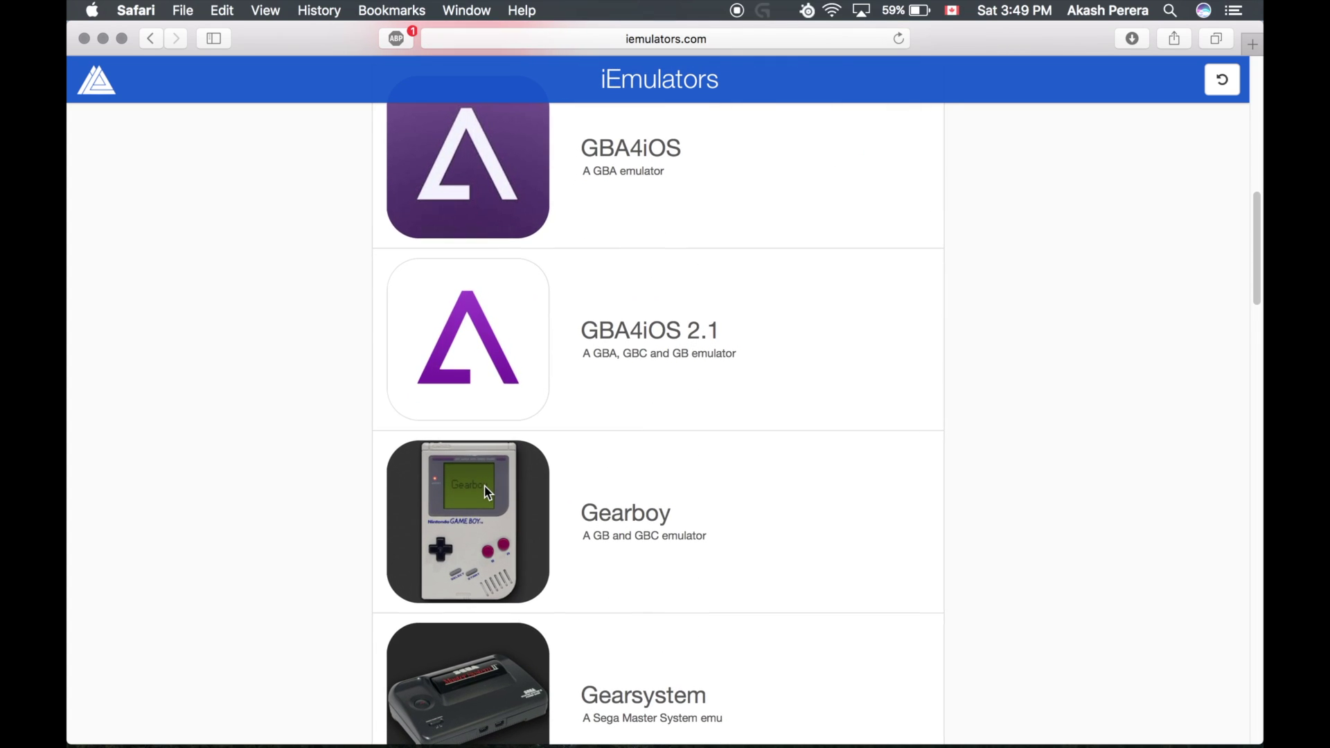
pyautogui.scroll(4, 488, 492)
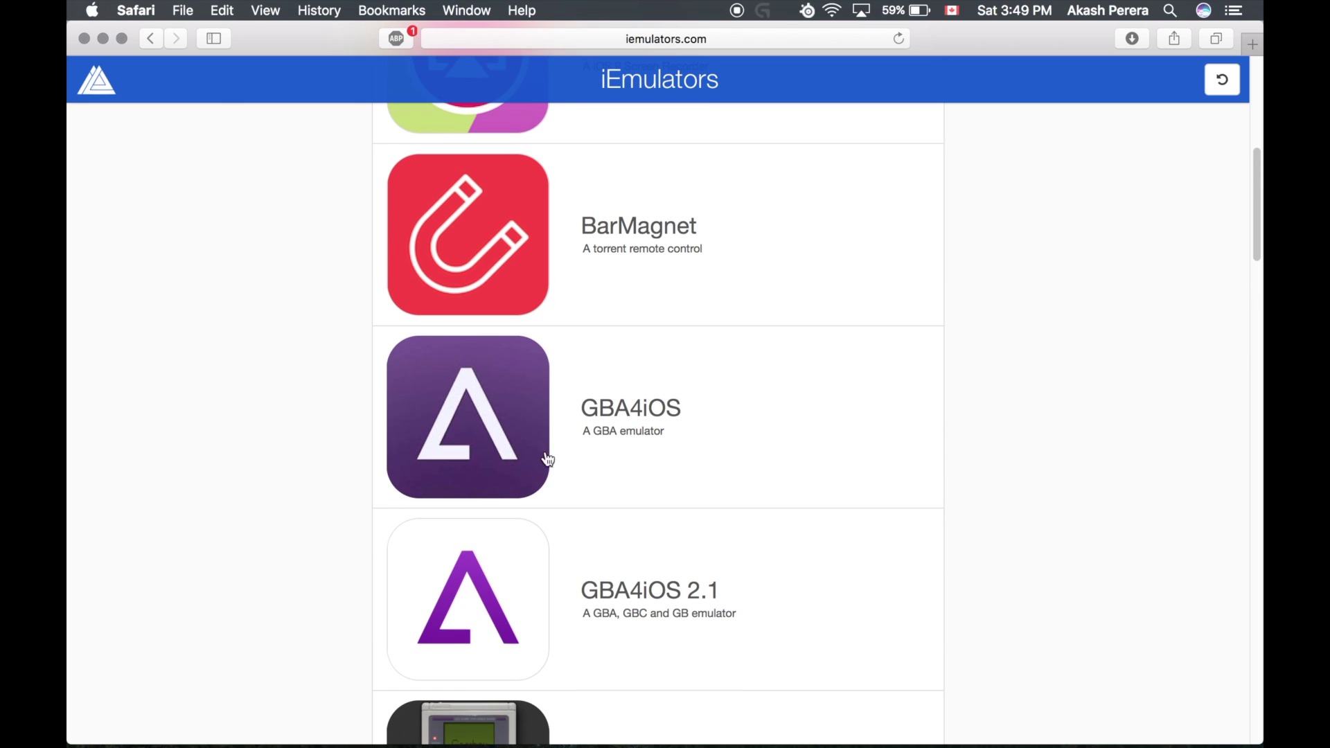
pyautogui.scroll(-10, 558, 443)
pyautogui.scroll(-3, 563, 443)
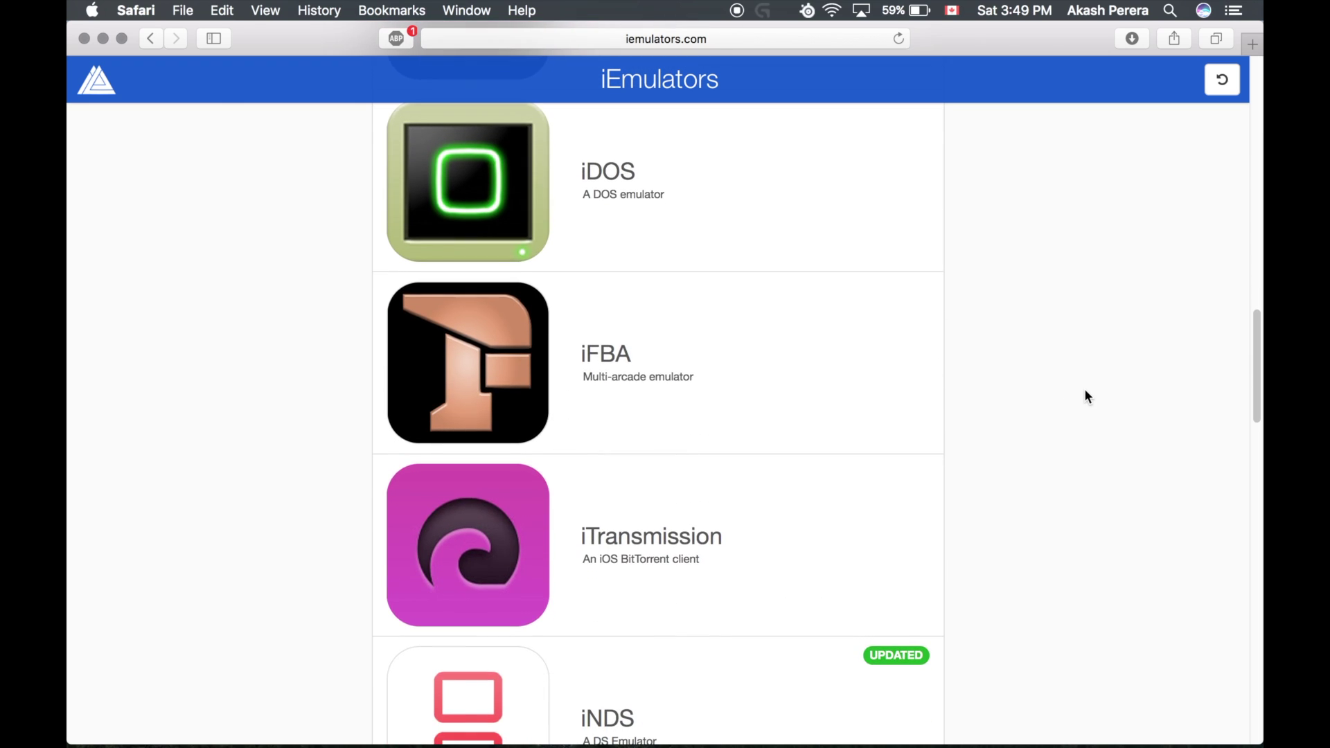
pyautogui.scroll(15, 1085, 393)
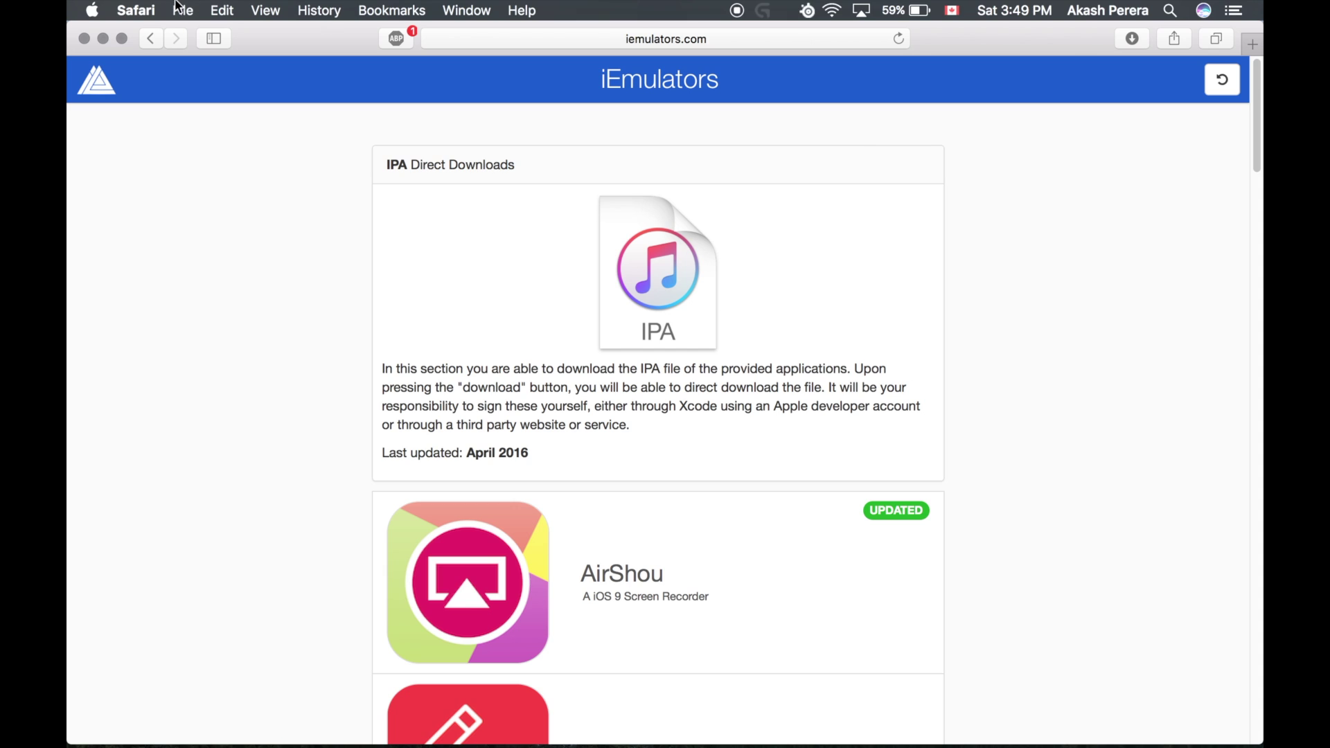
pyautogui.scroll(-15, 499, 284)
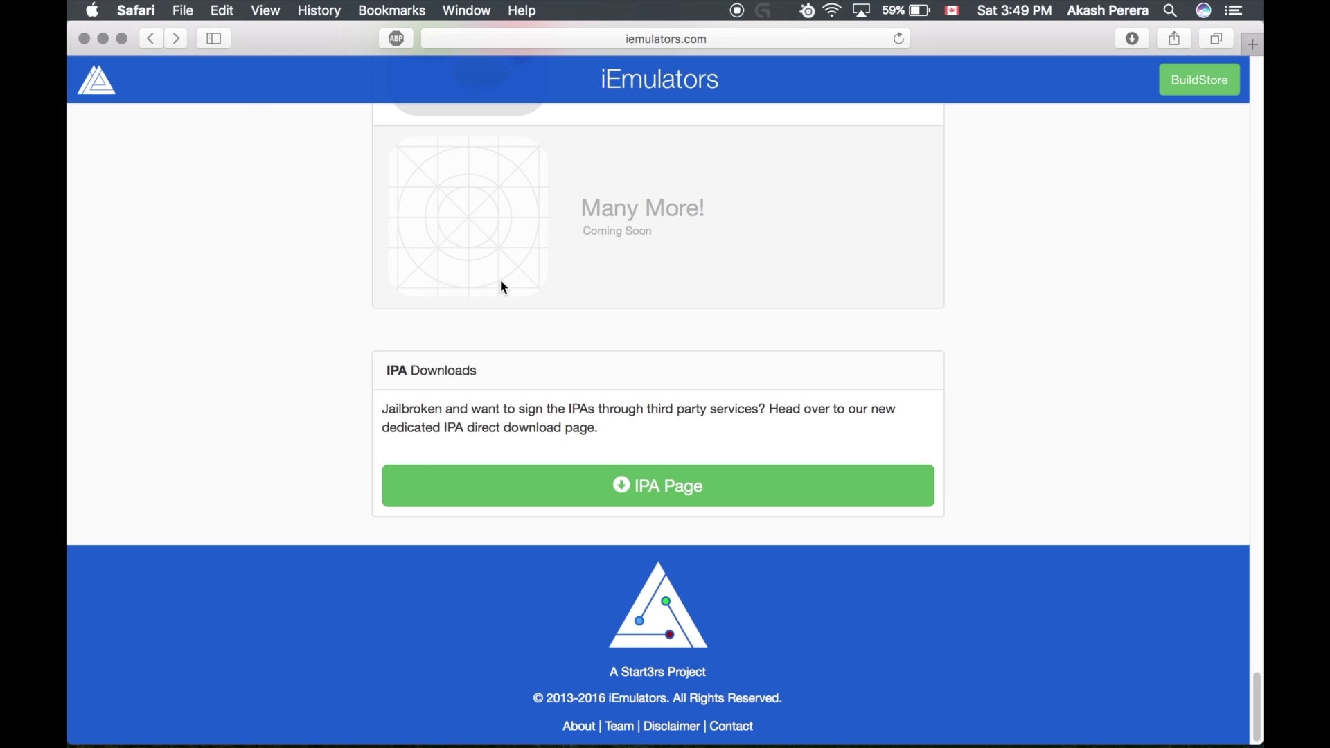
pyautogui.click(474, 504)
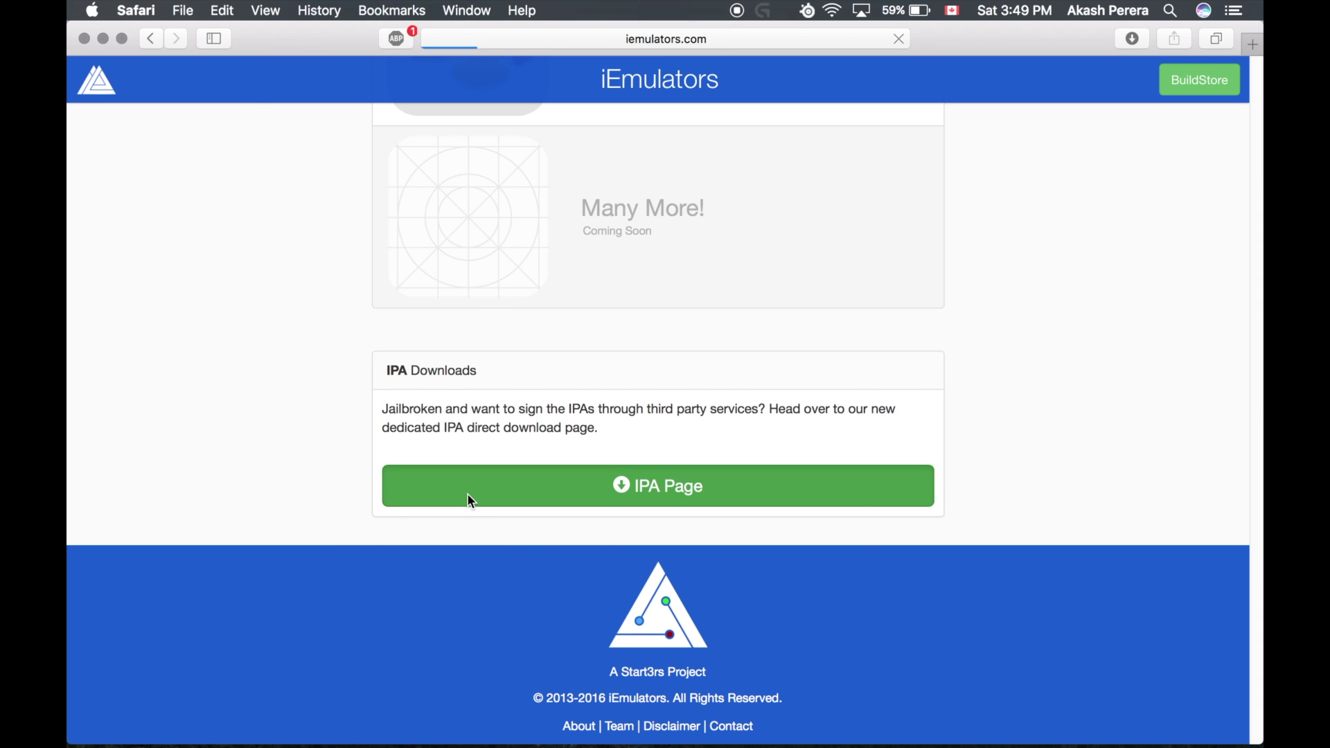
pyautogui.scroll(-5, 468, 496)
pyautogui.scroll(-20, 467, 495)
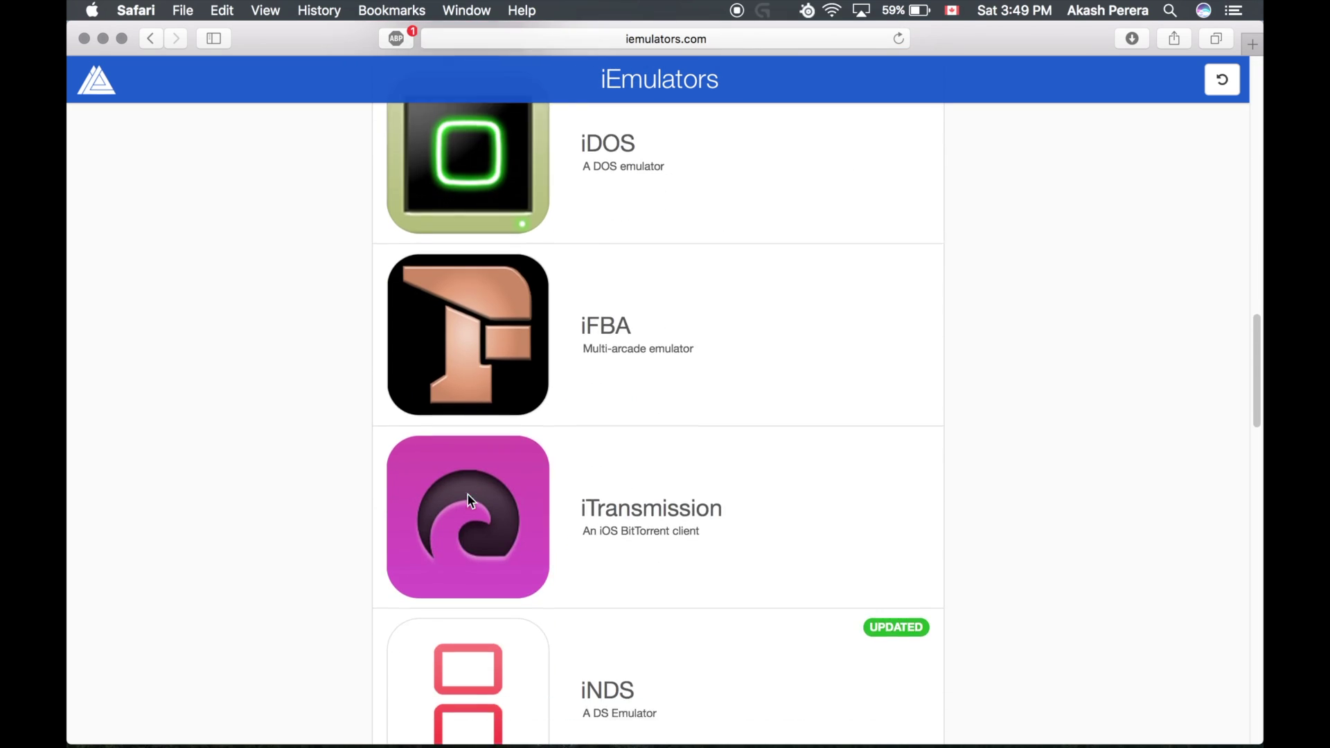
pyautogui.scroll(20, 469, 499)
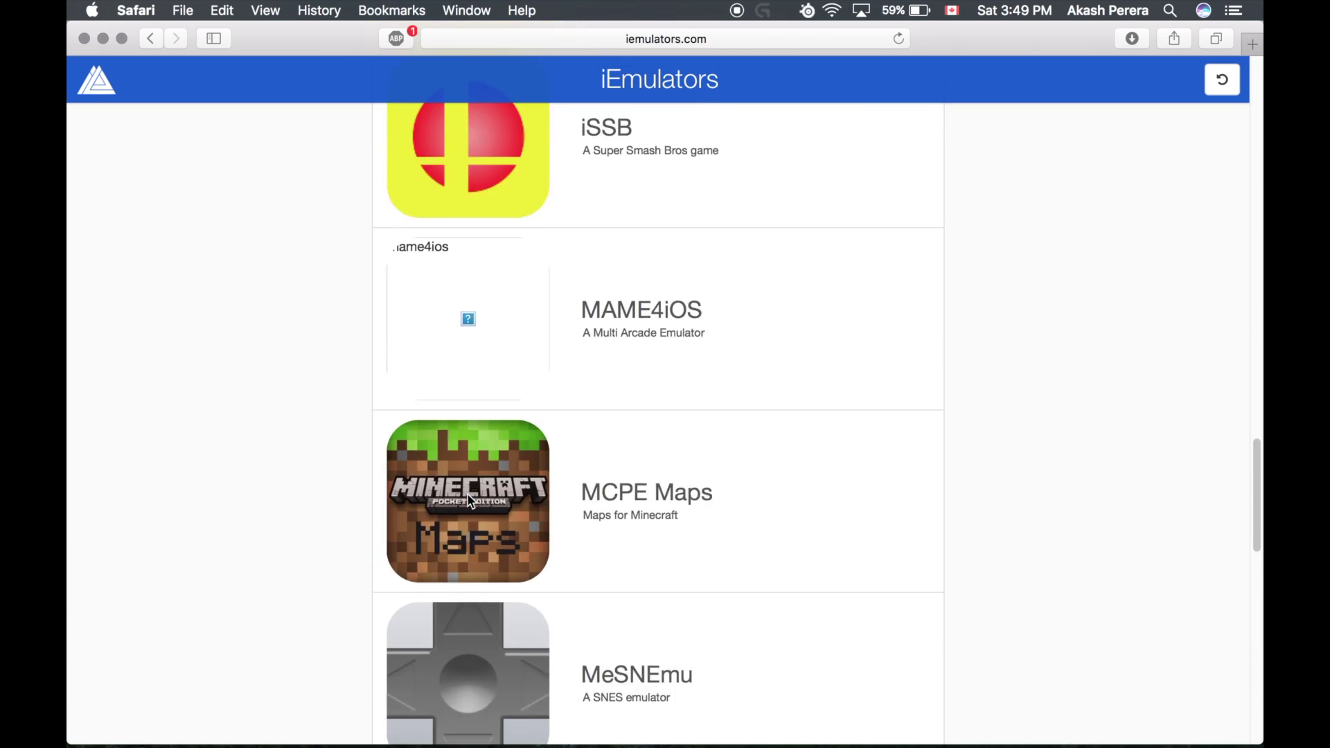
# Step: Download iNDS_5.ipa from the iNDS page and confirm it in the Downloads list
pyautogui.click(469, 499)
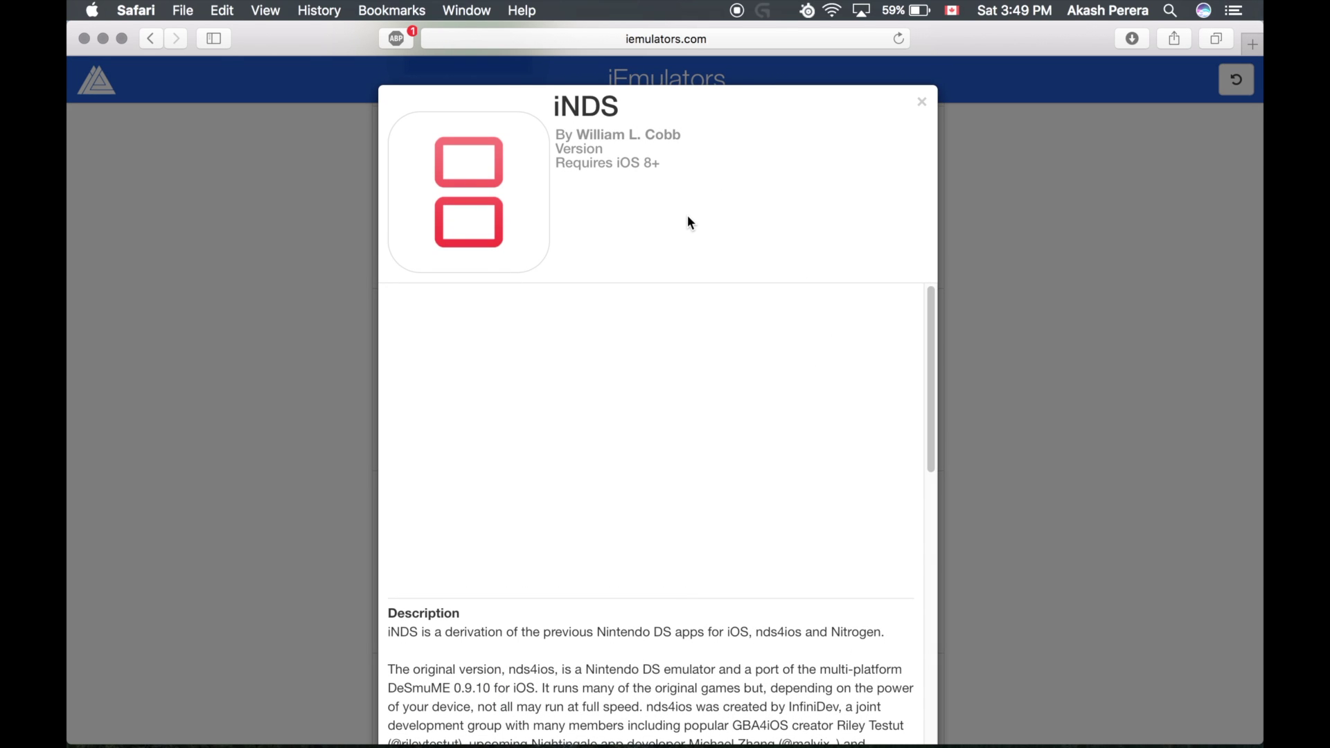
pyautogui.scroll(-15, 582, 375)
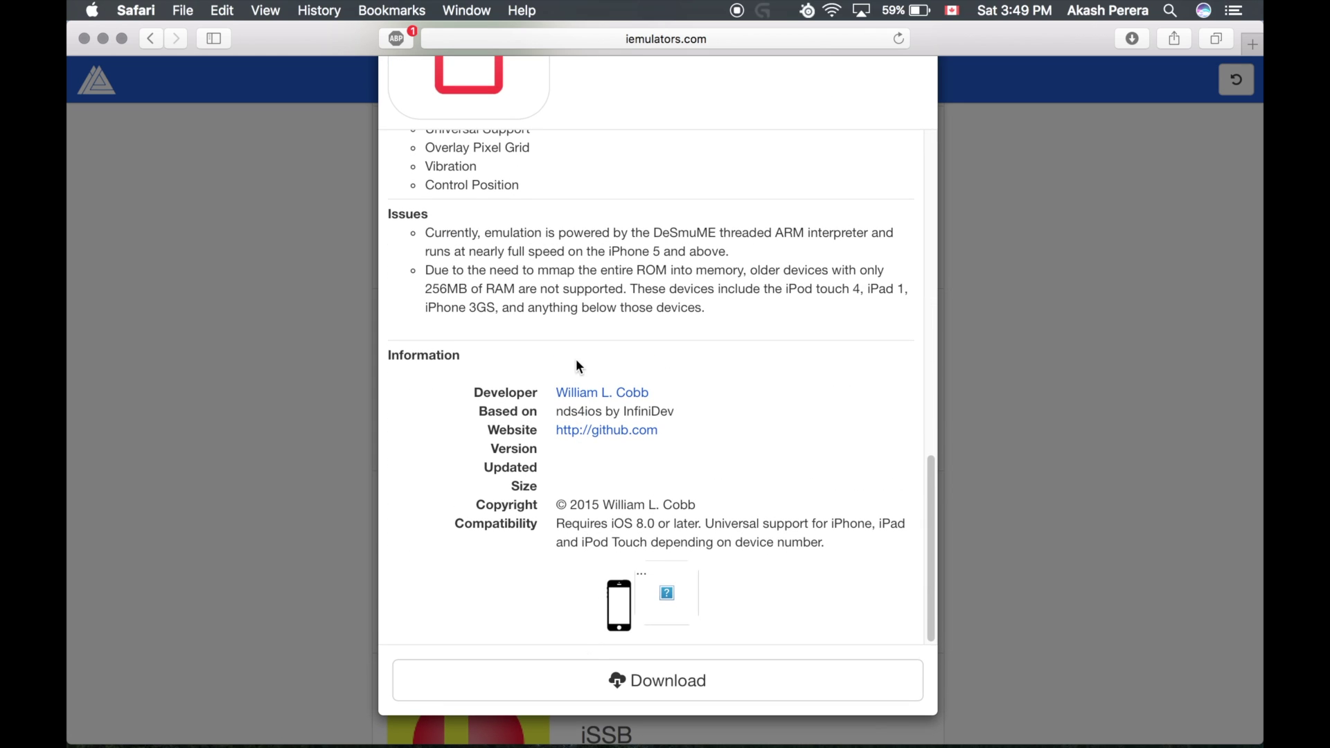
pyautogui.click(594, 670)
pyautogui.click(1143, 43)
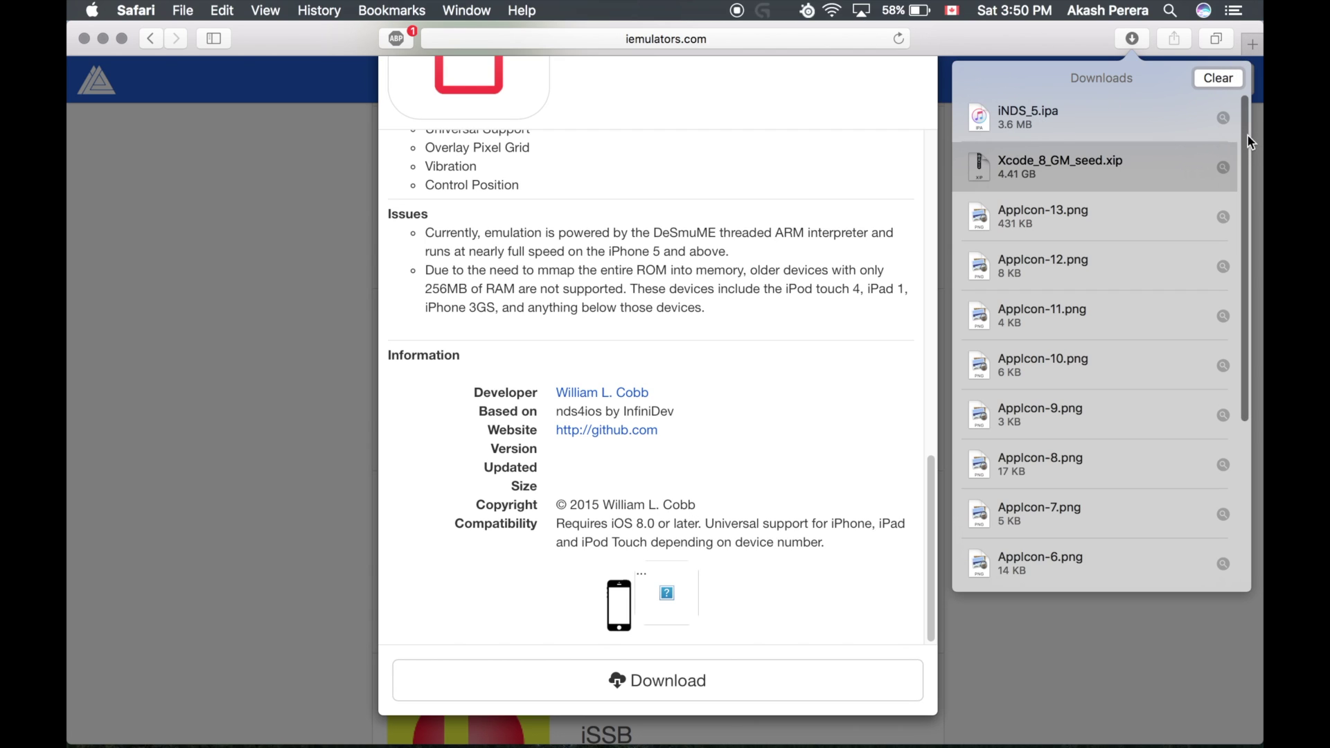
# Step: Minimize Safari, switch Spaces, launch Cydia Impactor from Launchpad, and hide iTunes
pyautogui.click(1099, 608)
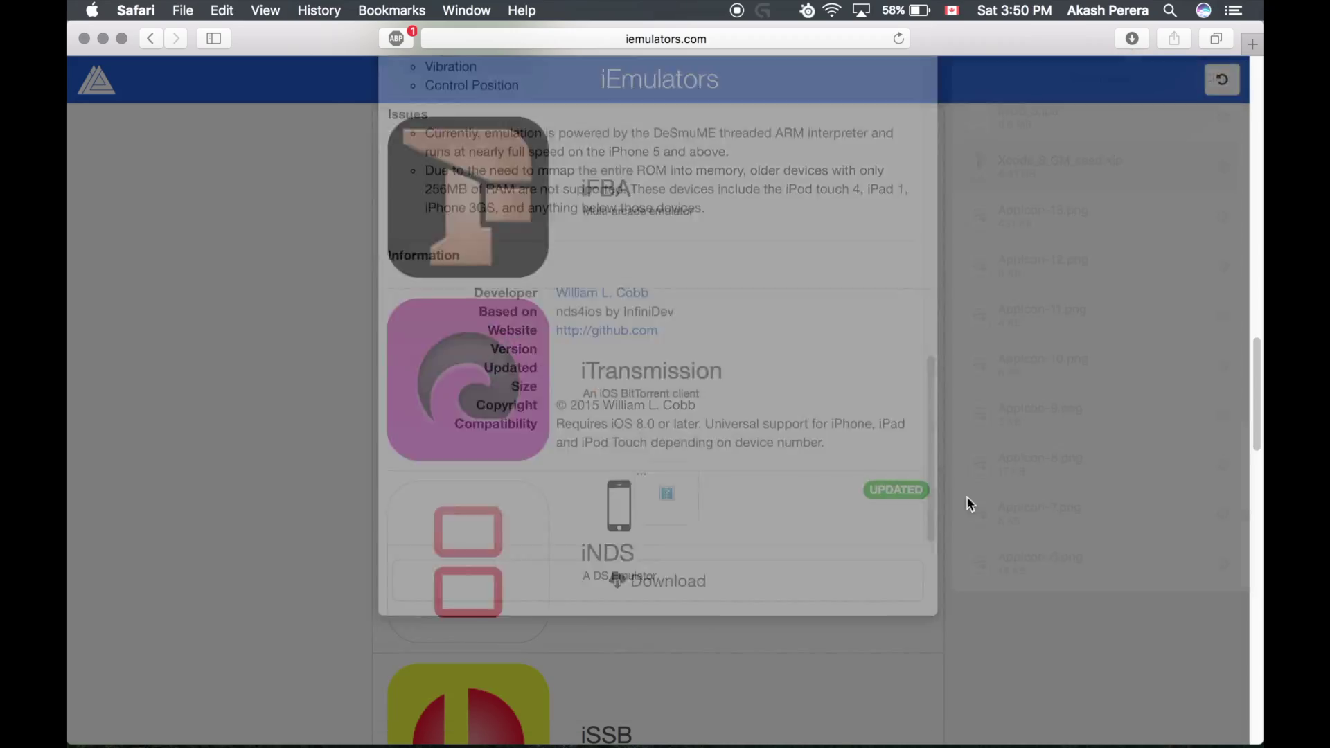
pyautogui.click(103, 37)
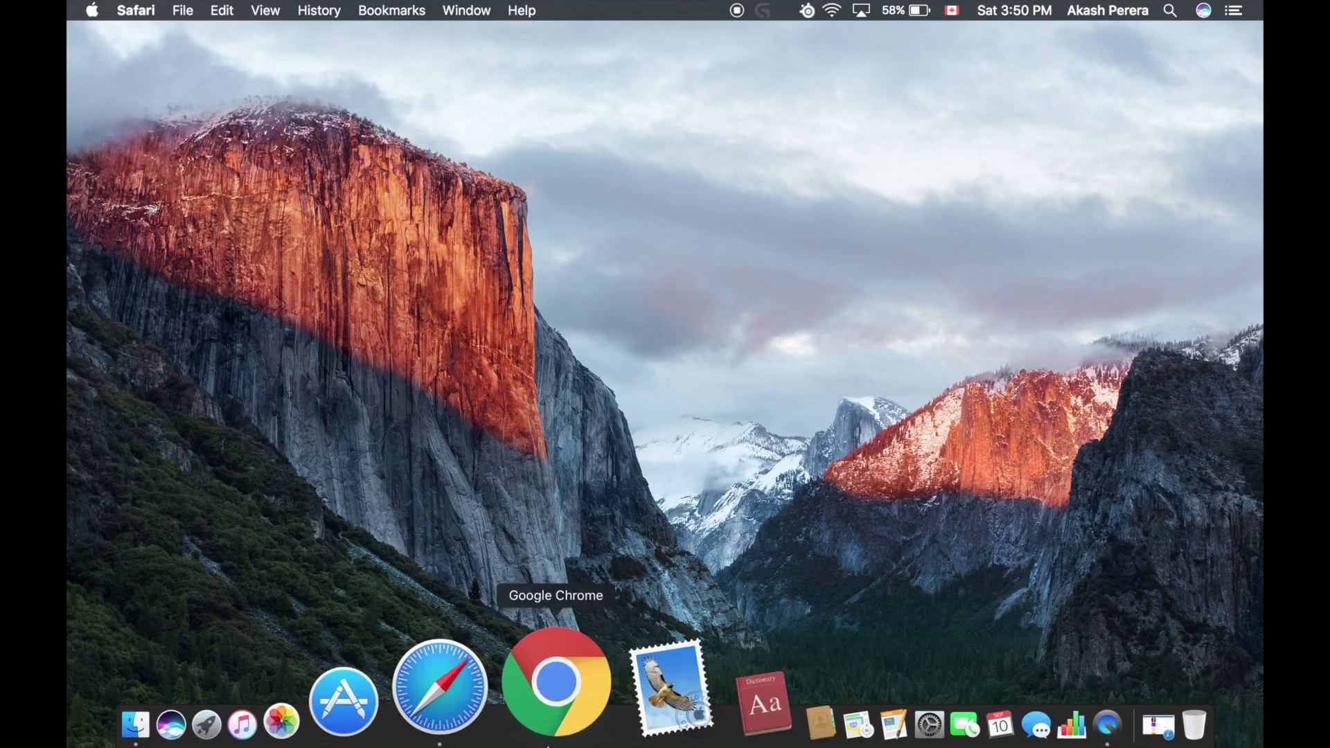
pyautogui.hotkey('ctrl', 'Left')
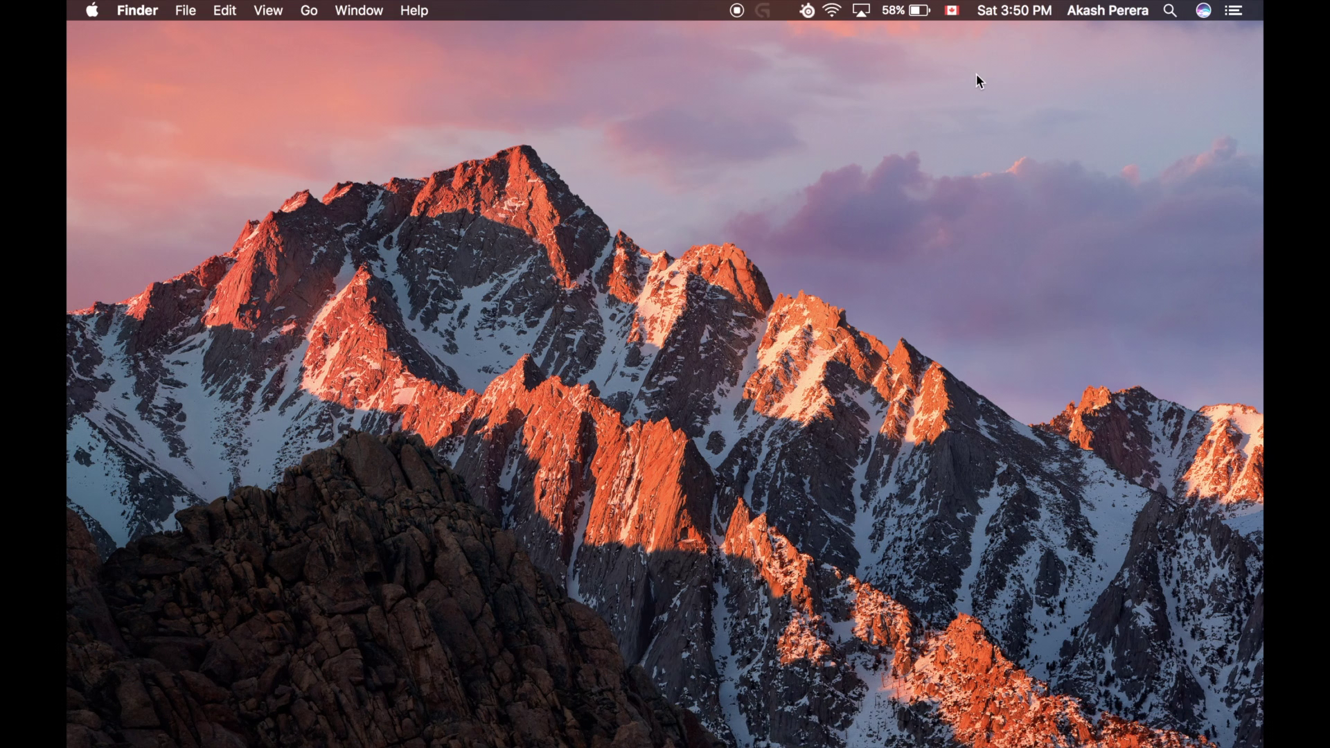
pyautogui.moveTo(330, 745)
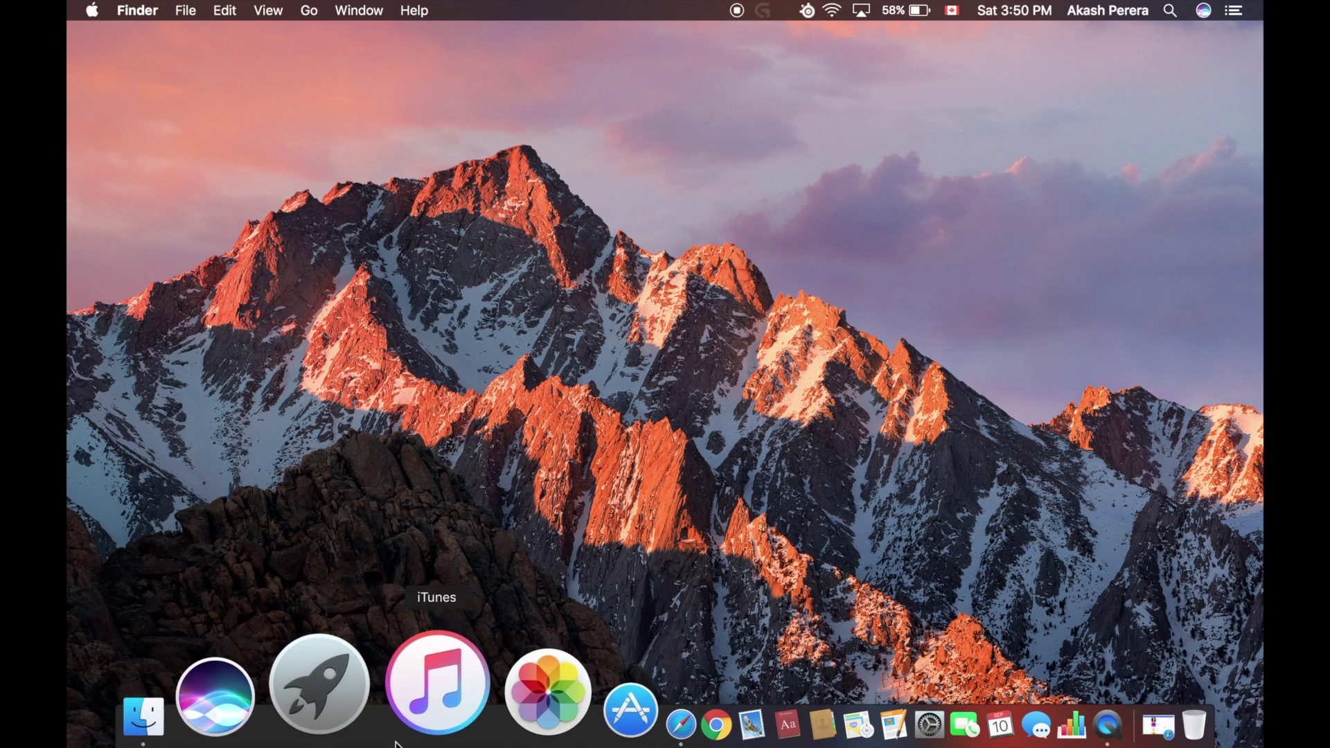
pyautogui.click(364, 720)
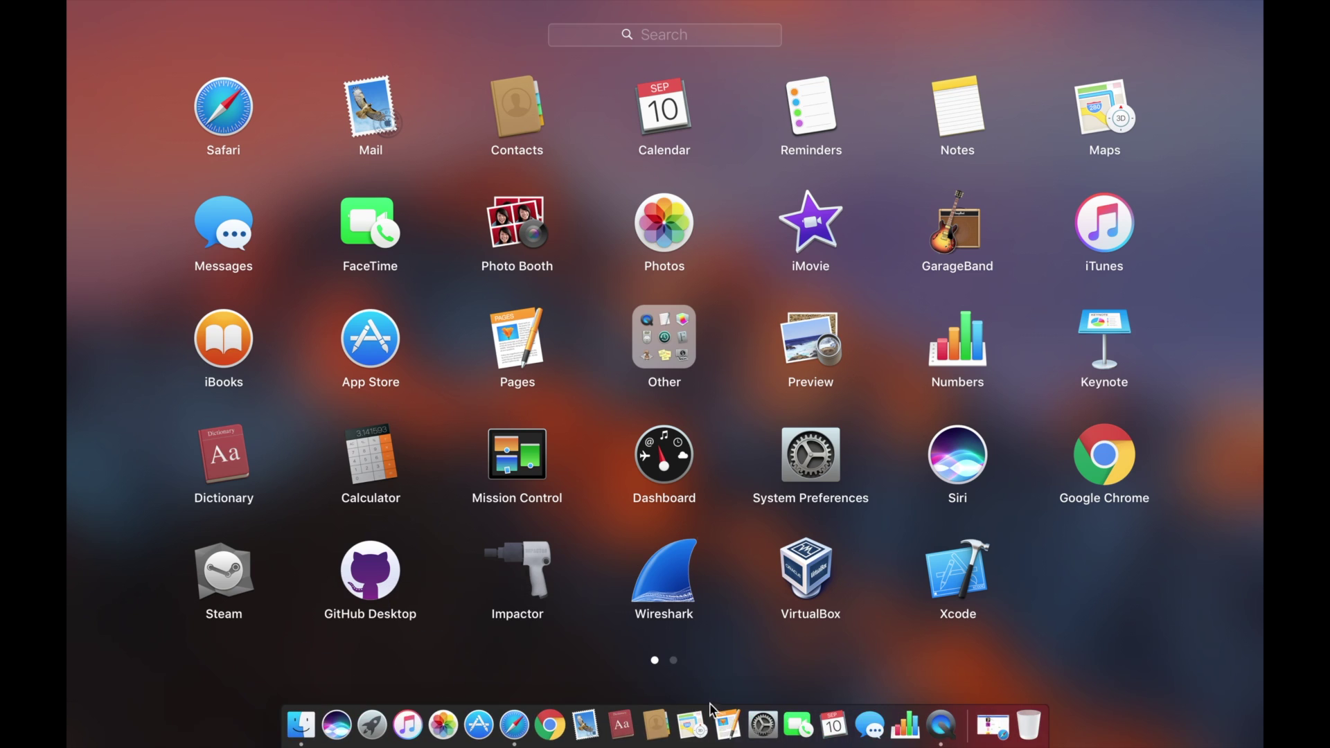
pyautogui.click(528, 563)
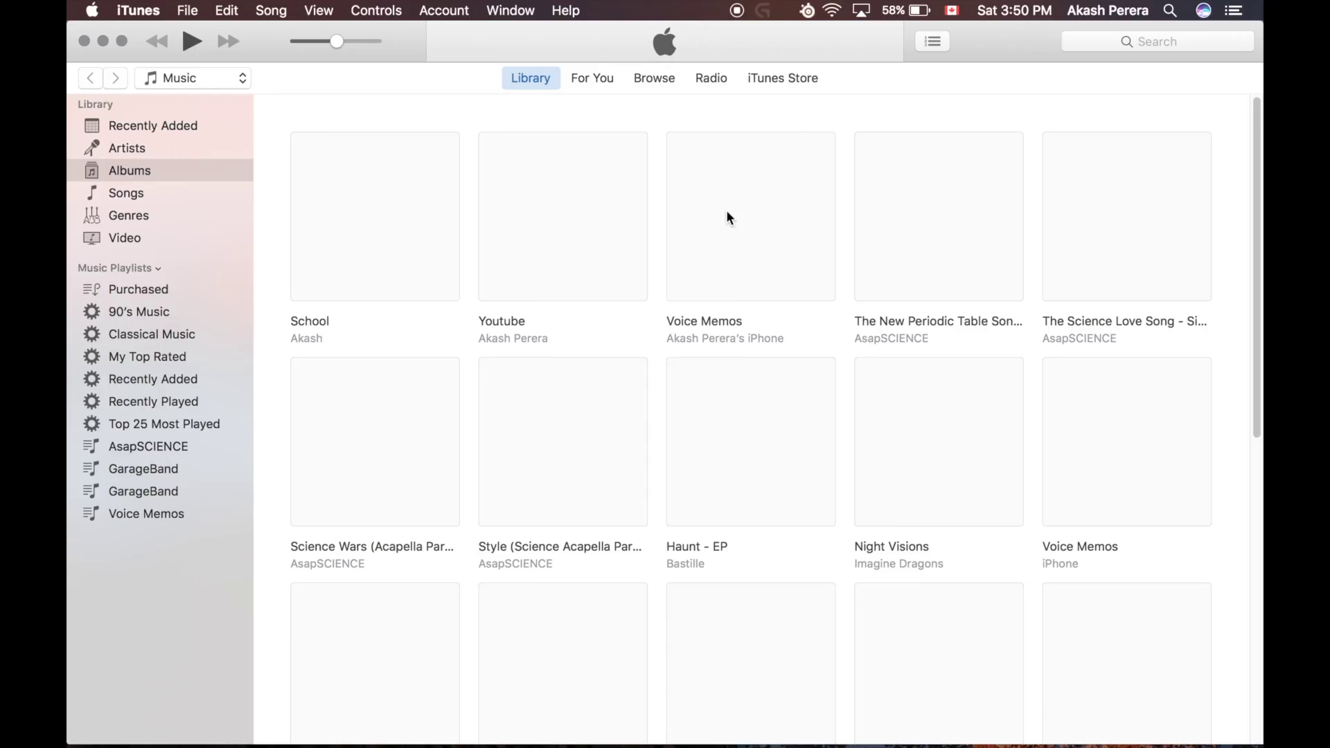
pyautogui.press('super+h')
# Step: Close the iTunes library window and bring Cydia Impactor, showing the iPhone, to the front
pyautogui.moveTo(425, 734)
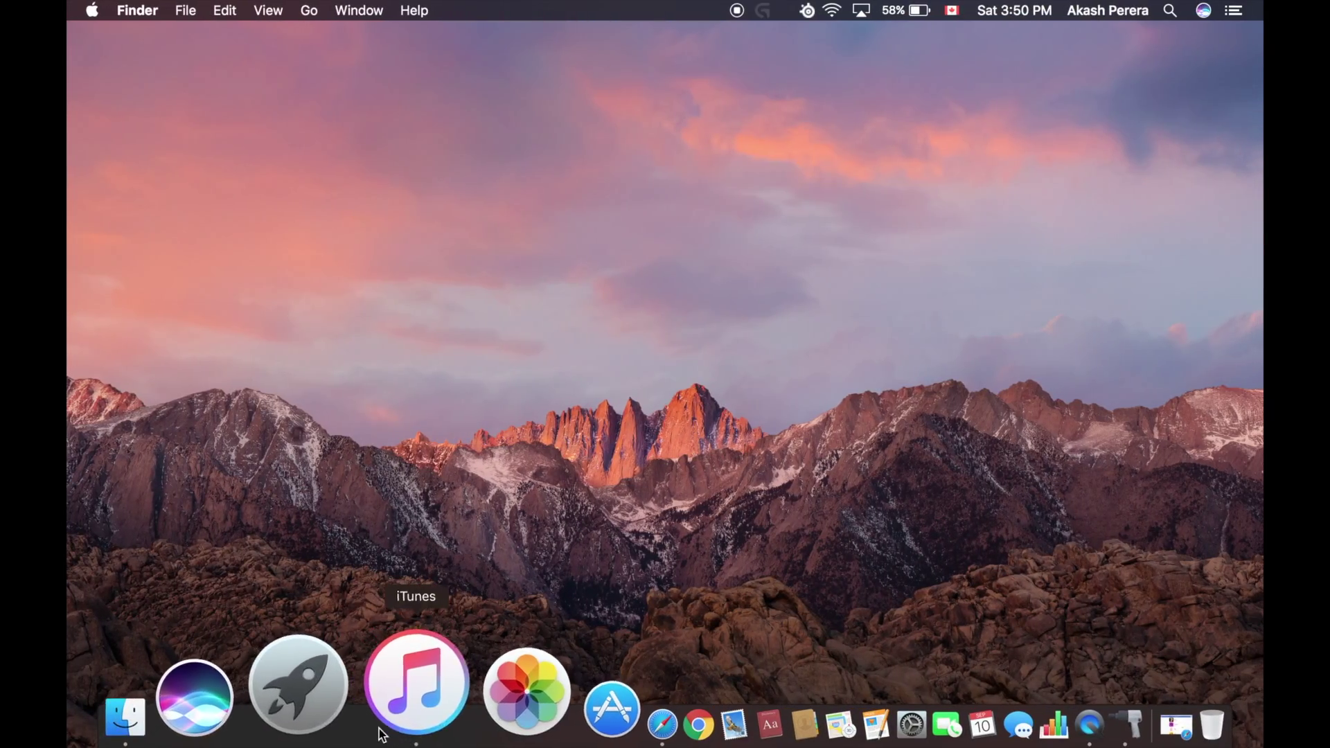
pyautogui.click(366, 729)
pyautogui.click(363, 728)
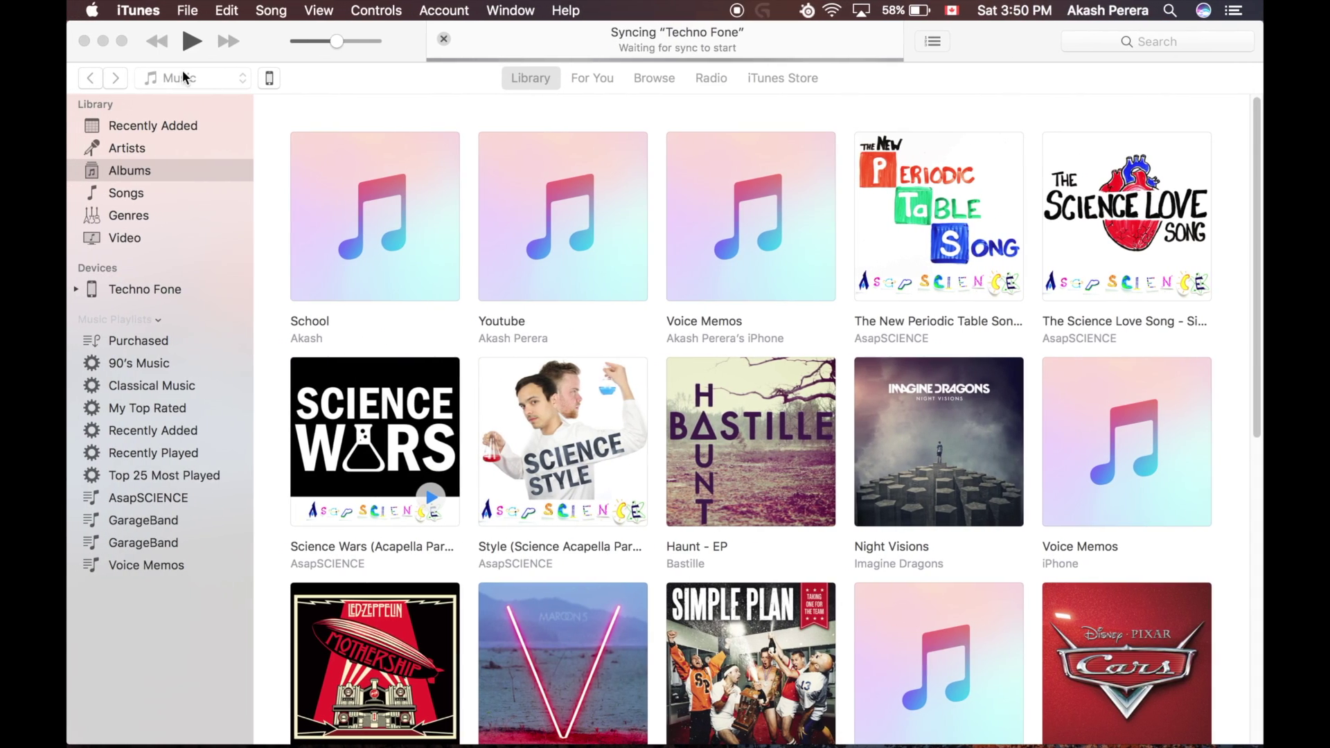
pyautogui.click(84, 41)
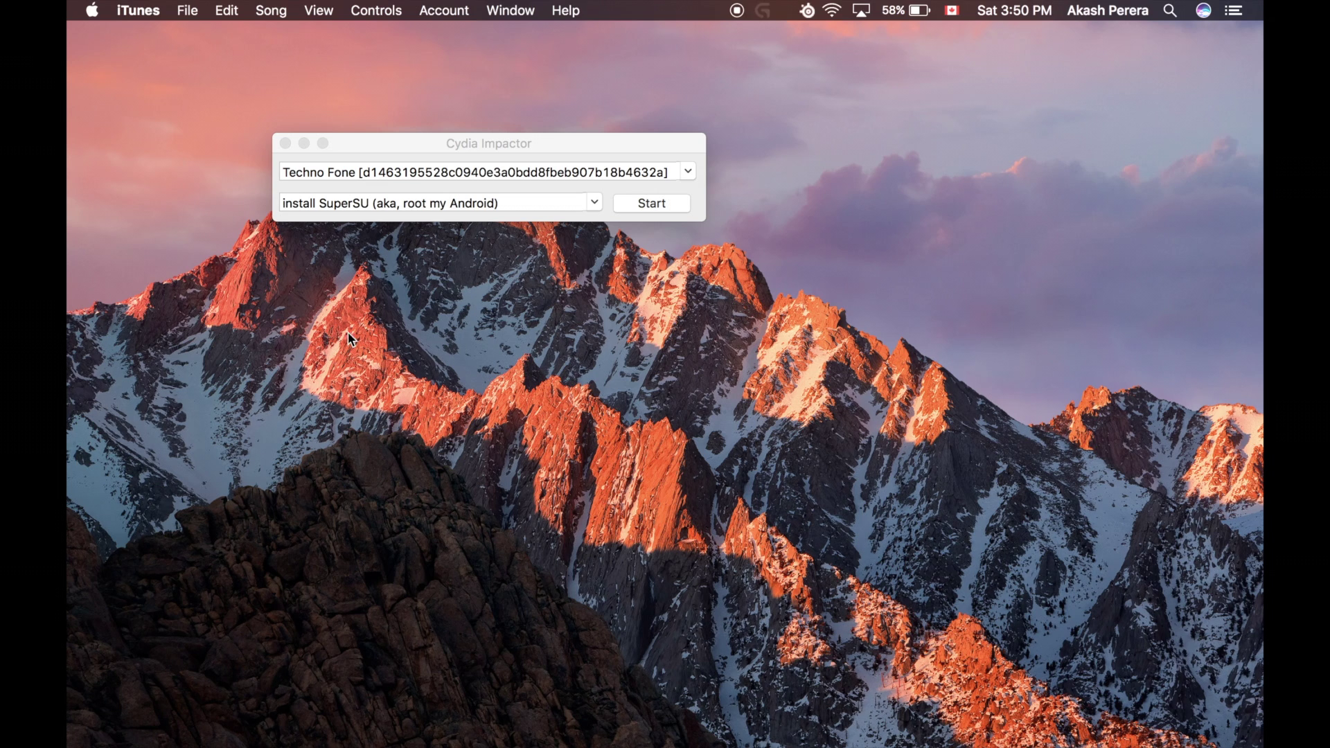
pyautogui.click(420, 170)
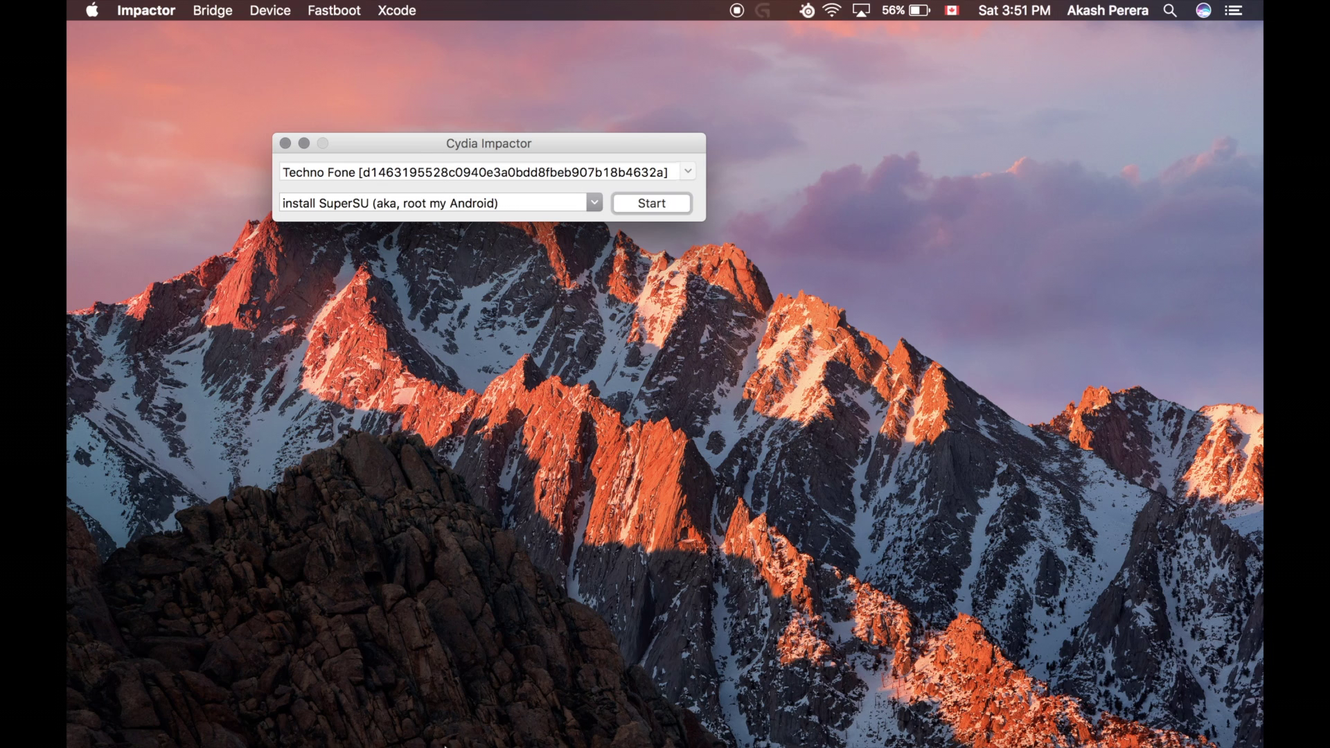
pyautogui.moveTo(452, 747)
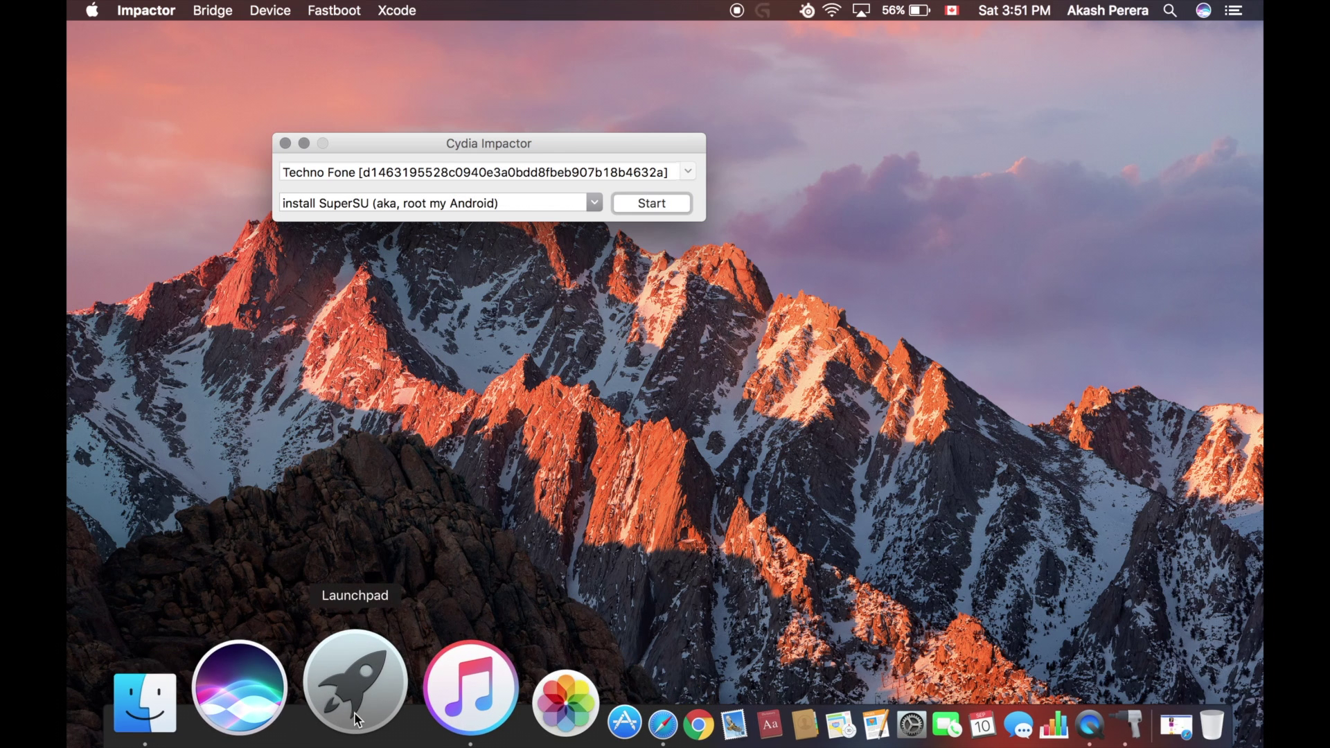
# Step: Drag iNDS_5.ipa from Finder's Downloads folder onto the Cydia Impactor window
pyautogui.click(288, 721)
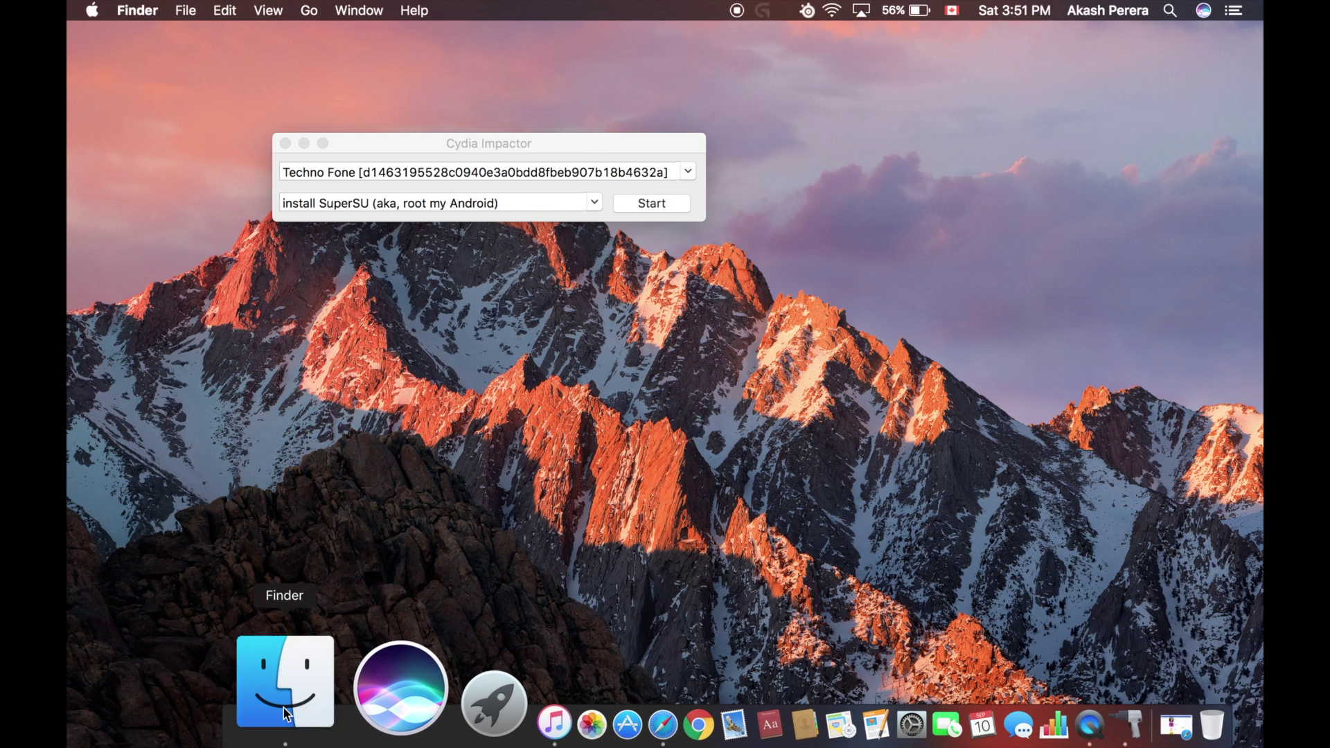
pyautogui.click(417, 429)
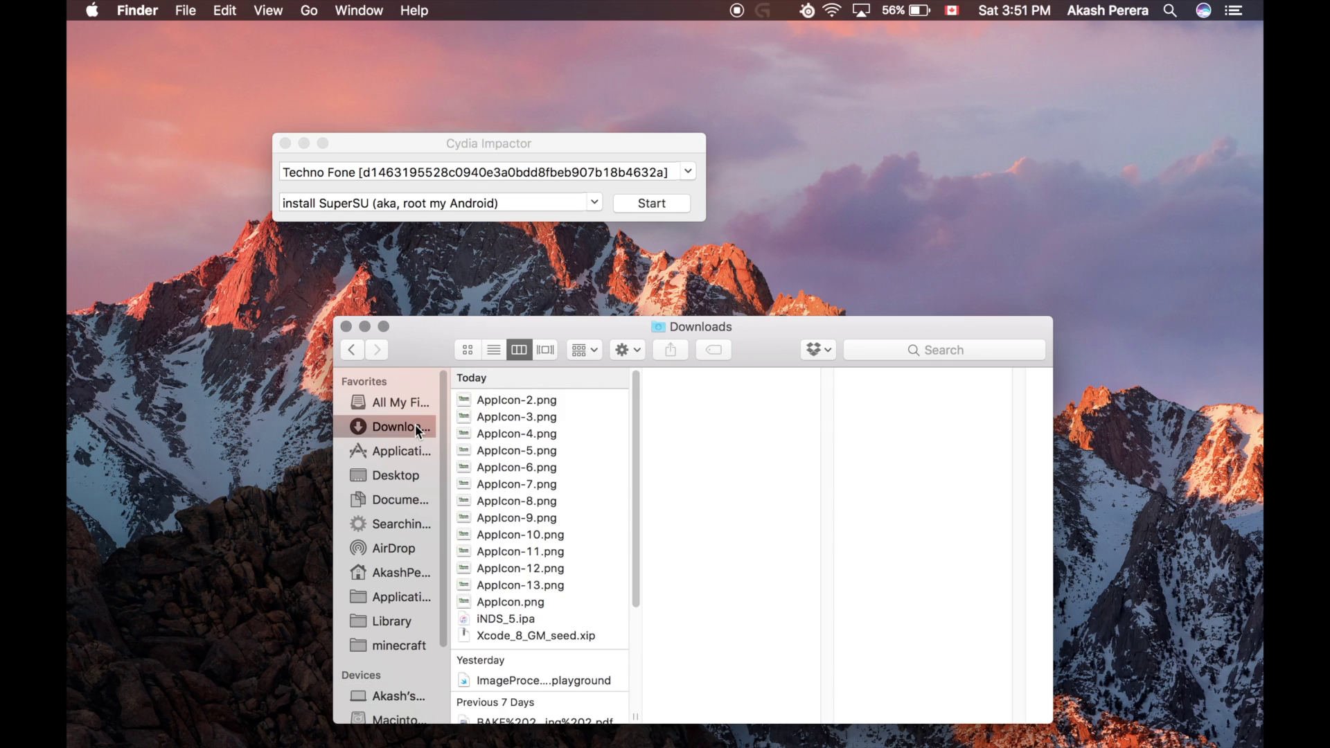
pyautogui.click(513, 620)
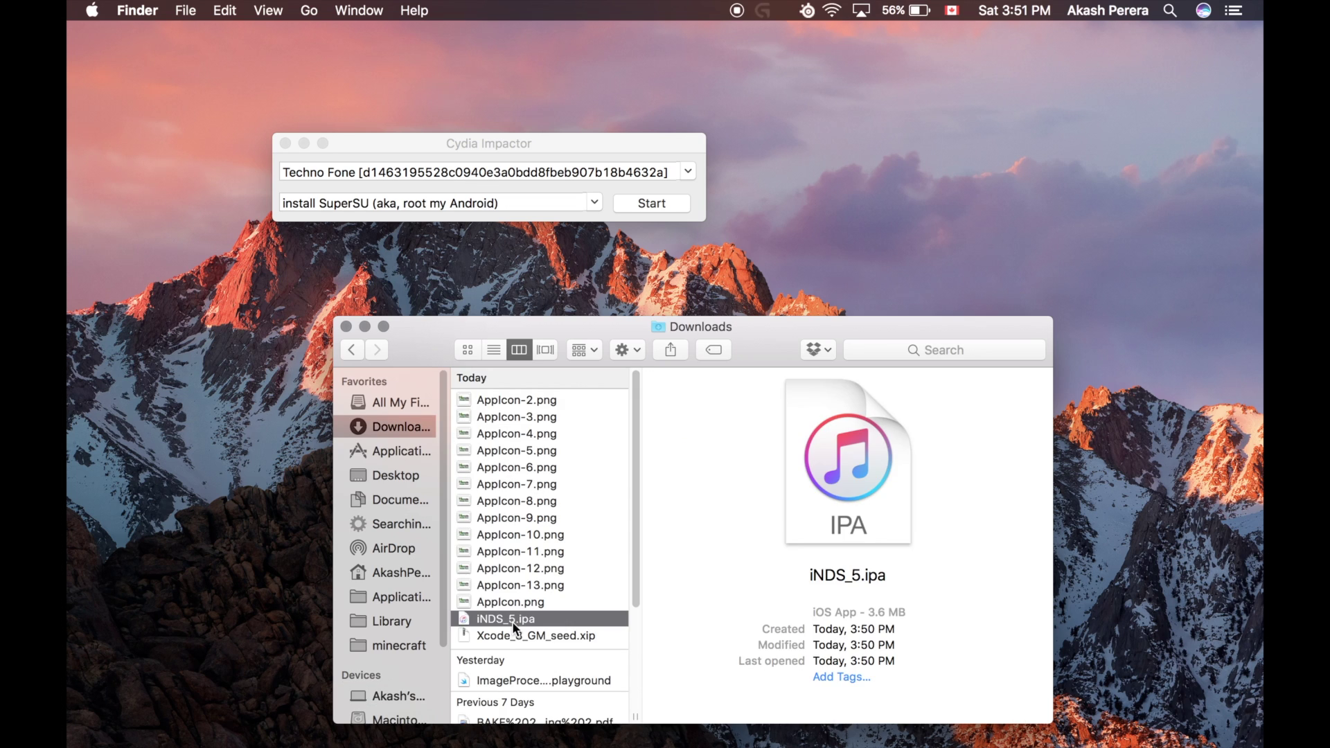
pyautogui.moveTo(513, 622); pyautogui.dragTo(499, 170)
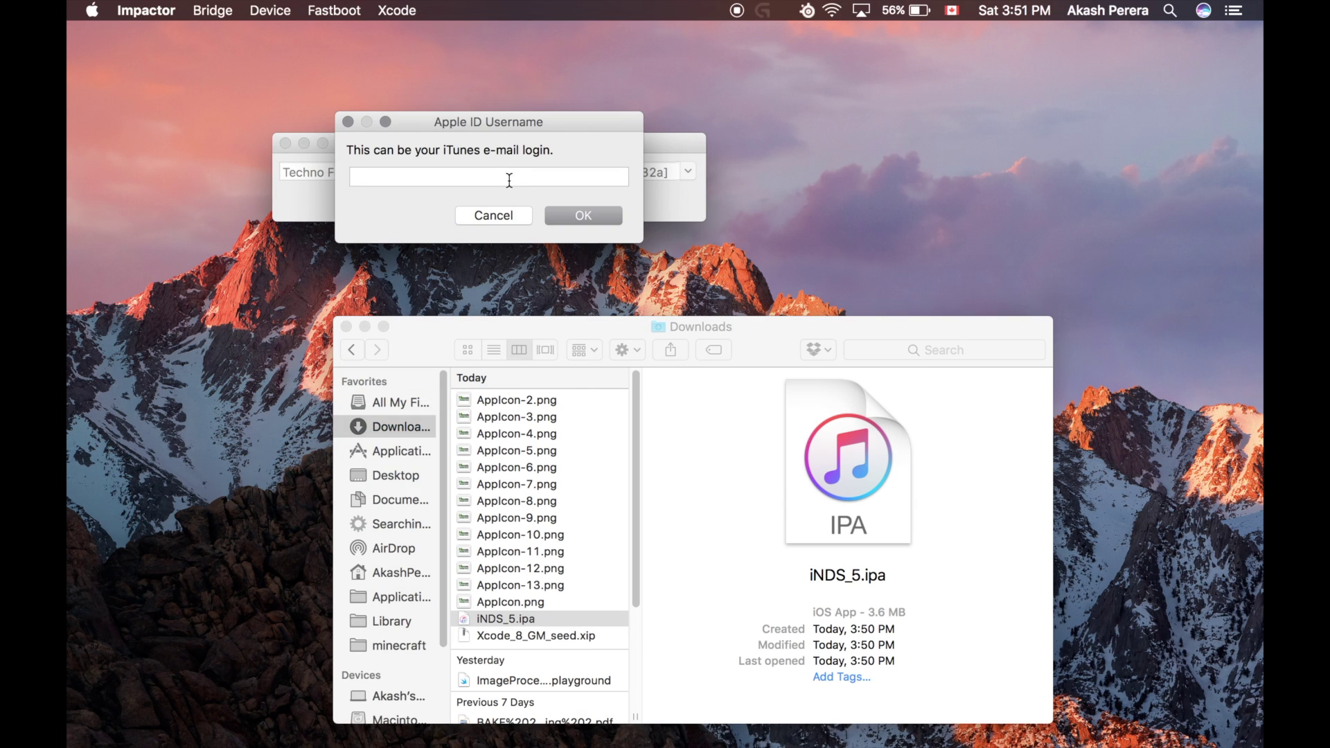
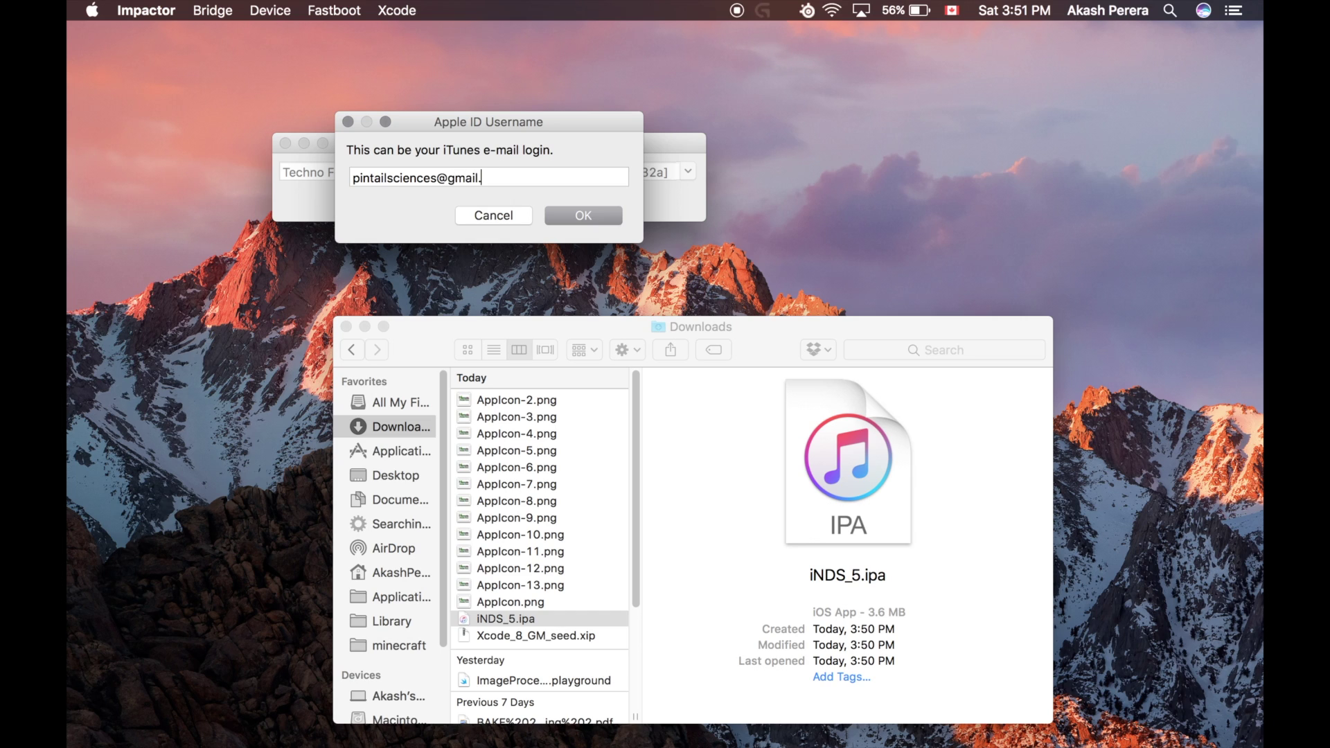
# Step: Enter the Apple ID e-mail and the account password in Impactor's sign-in prompts
pyautogui.press('Return')
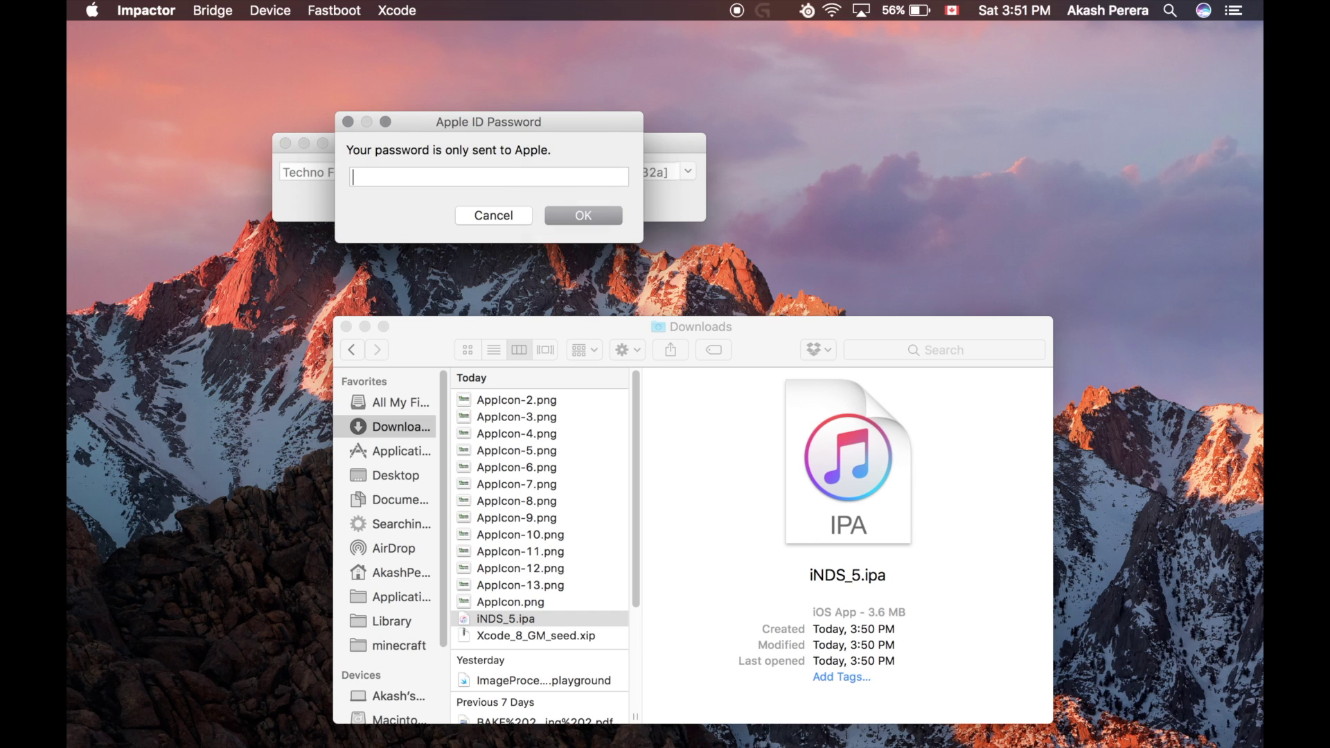
pyautogui.write('p•••••••••')
pyautogui.press('Return')
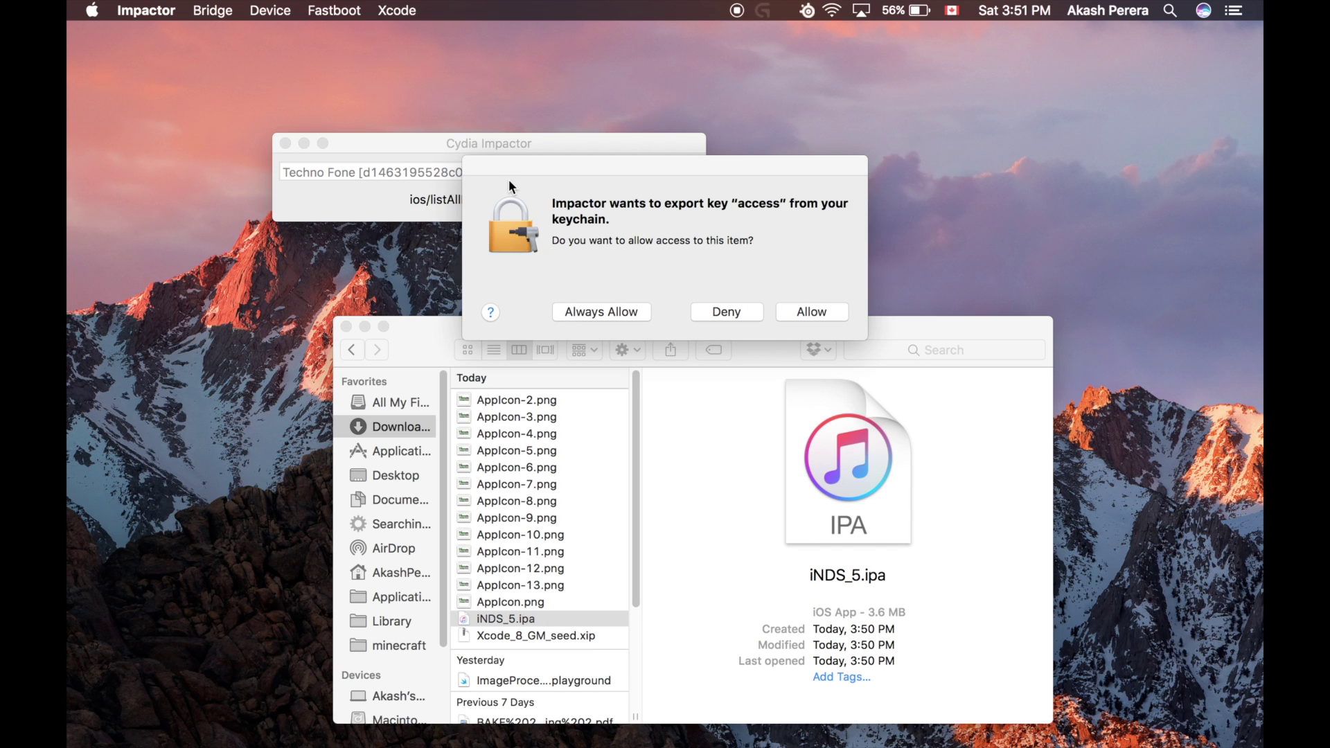
# Step: Allow Impactor to use the keychain key 'access' so iNDS installs
pyautogui.click(817, 316)
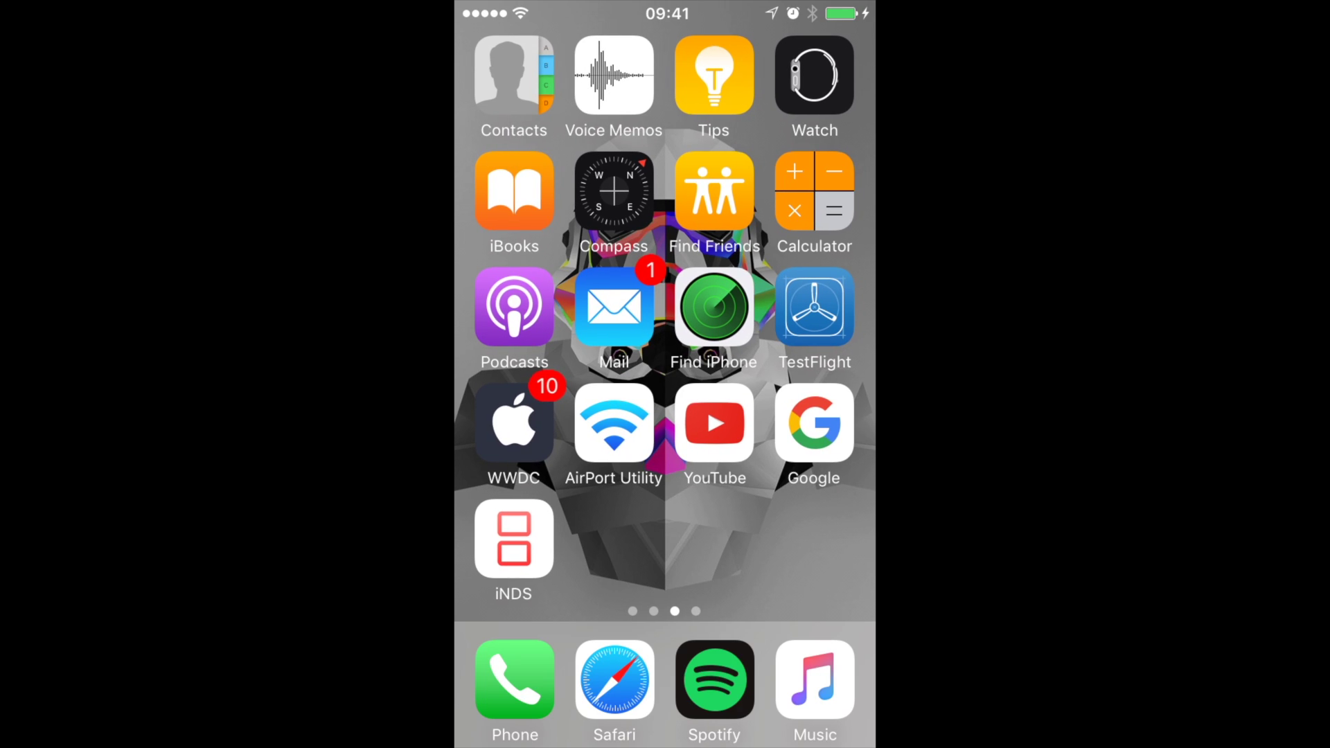
# Step: Try launching iNDS, cancel the Untrusted Developer alert, and open the iPhone's Settings
pyautogui.click(515, 540)
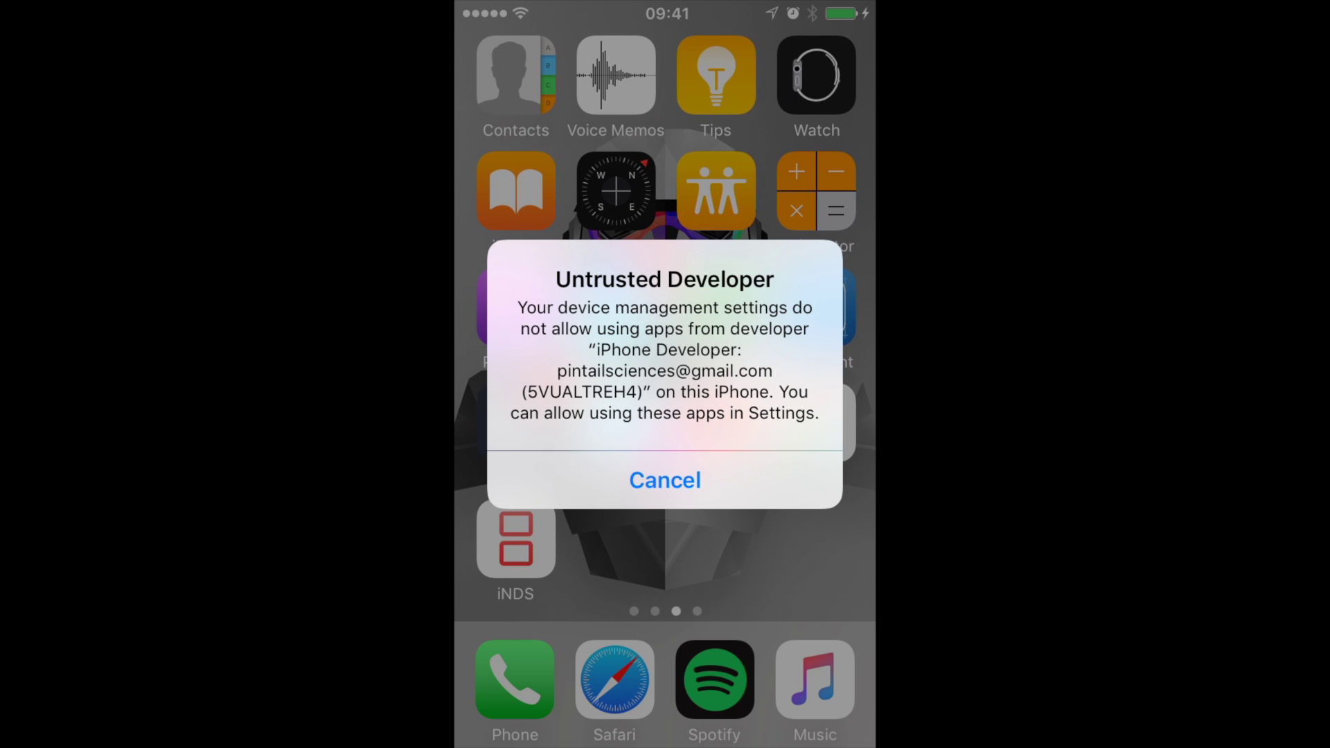
pyautogui.click(664, 481)
pyautogui.moveTo(520, 416); pyautogui.dragTo(485, 415)
pyautogui.click(514, 540)
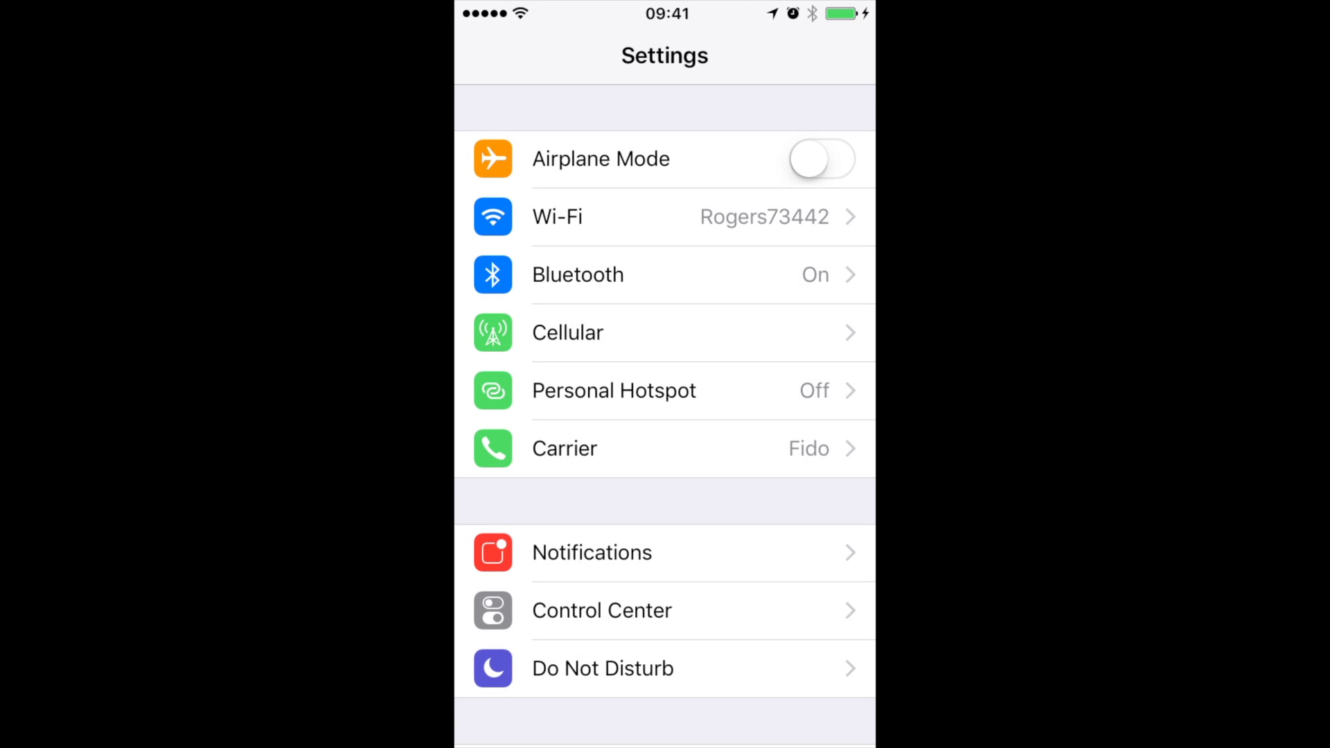
# Step: Look through General and its About page, then return to the top-level Settings list
pyautogui.moveTo(665, 568); pyautogui.dragTo(665, 236)
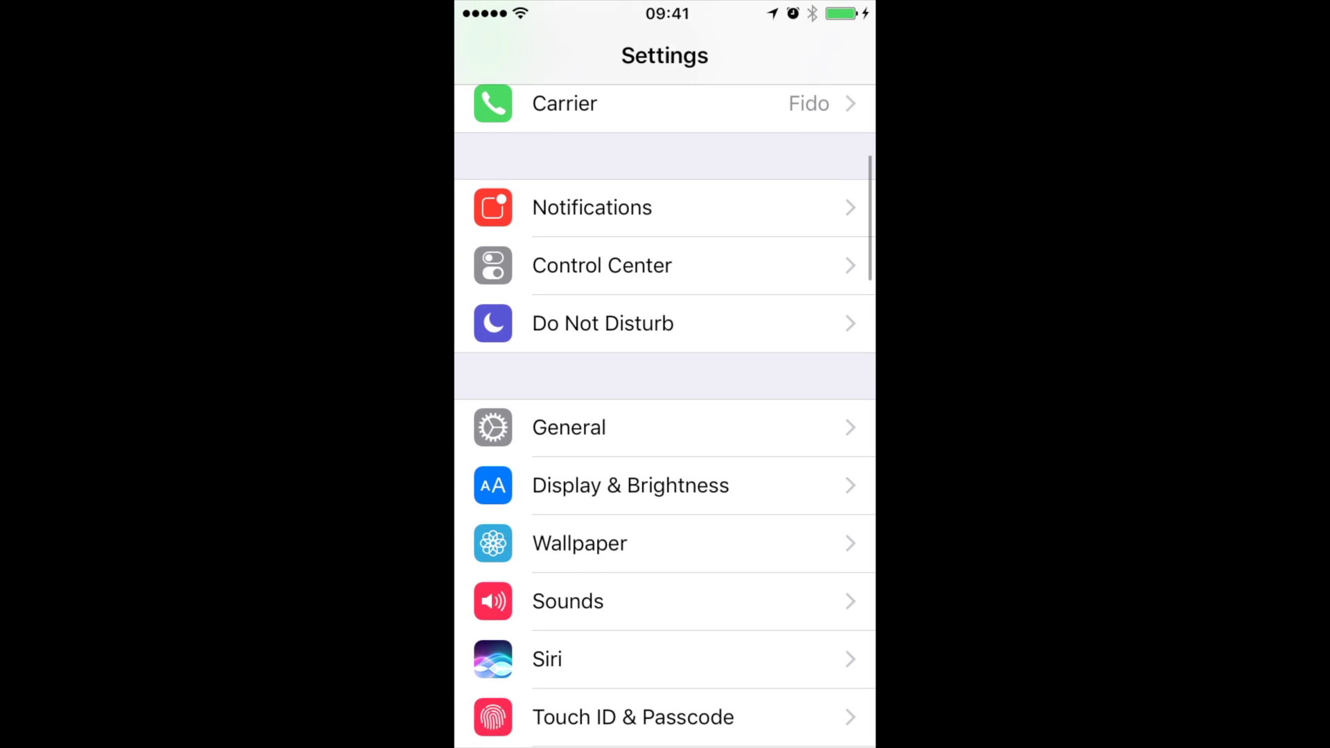
pyautogui.click(569, 428)
pyautogui.moveTo(665, 568); pyautogui.dragTo(666, 305)
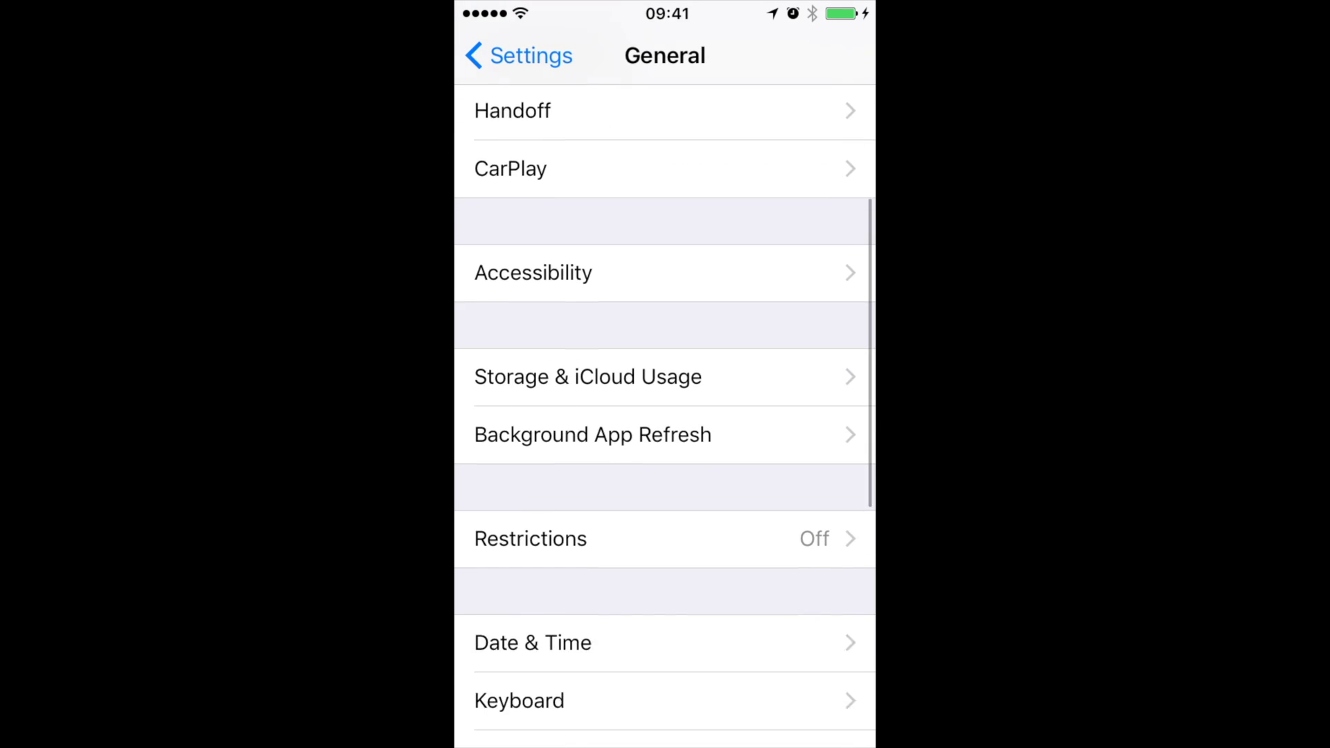
pyautogui.moveTo(665, 527); pyautogui.dragTo(665, 693)
pyautogui.moveTo(665, 346); pyautogui.dragTo(665, 546)
pyautogui.click(554, 158)
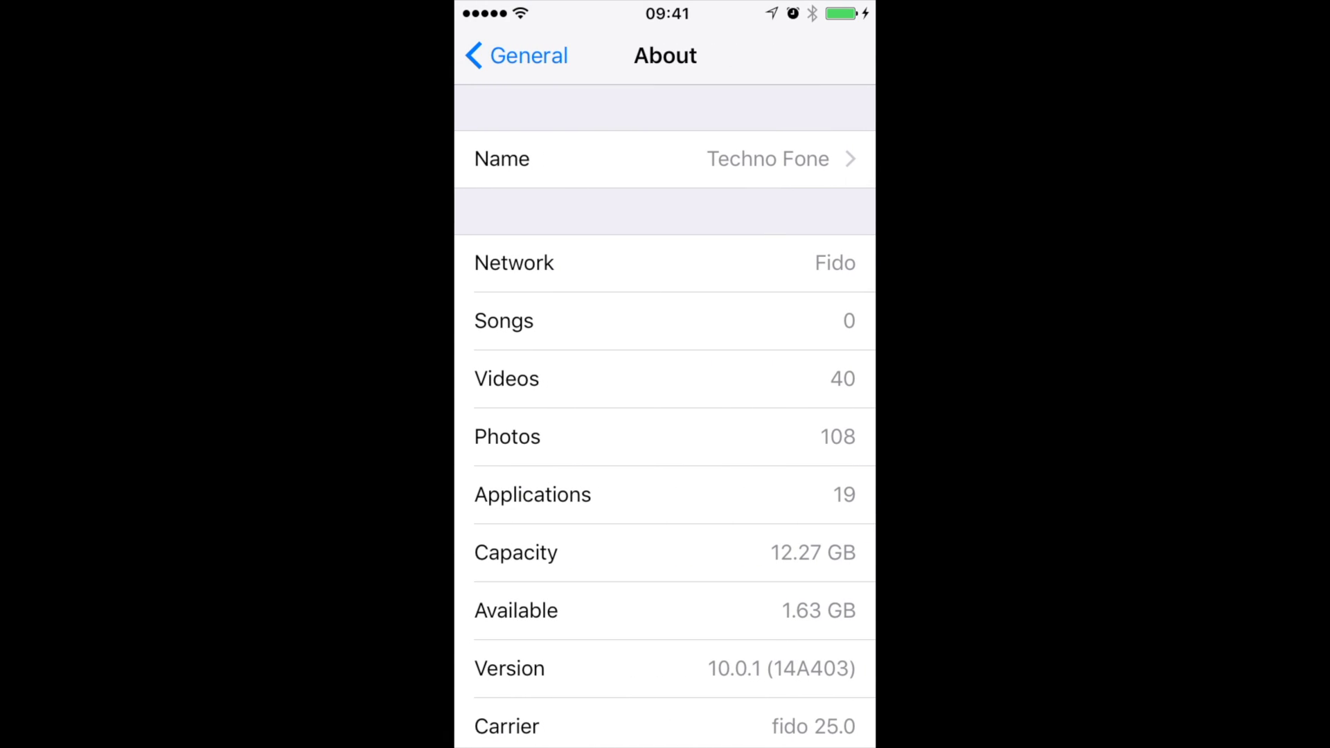
pyautogui.moveTo(665, 527); pyautogui.dragTo(665, 237)
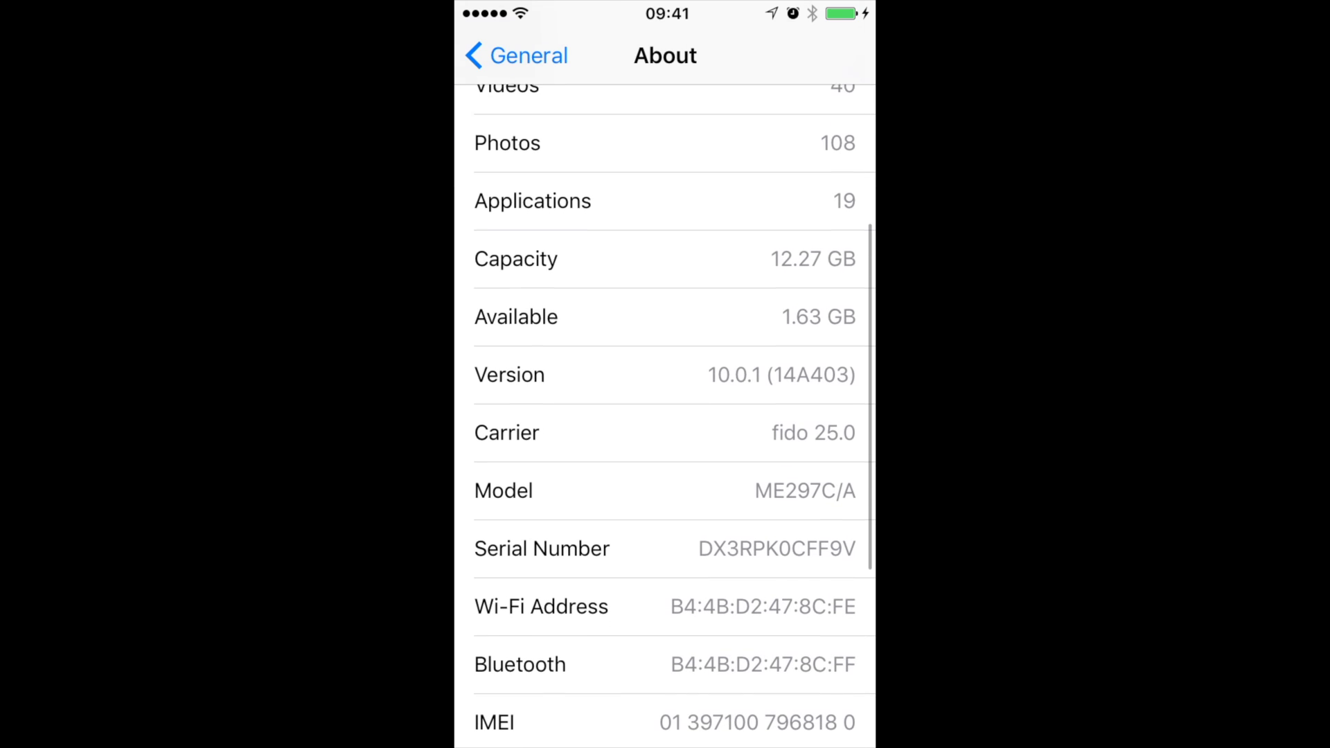
pyautogui.click(516, 56)
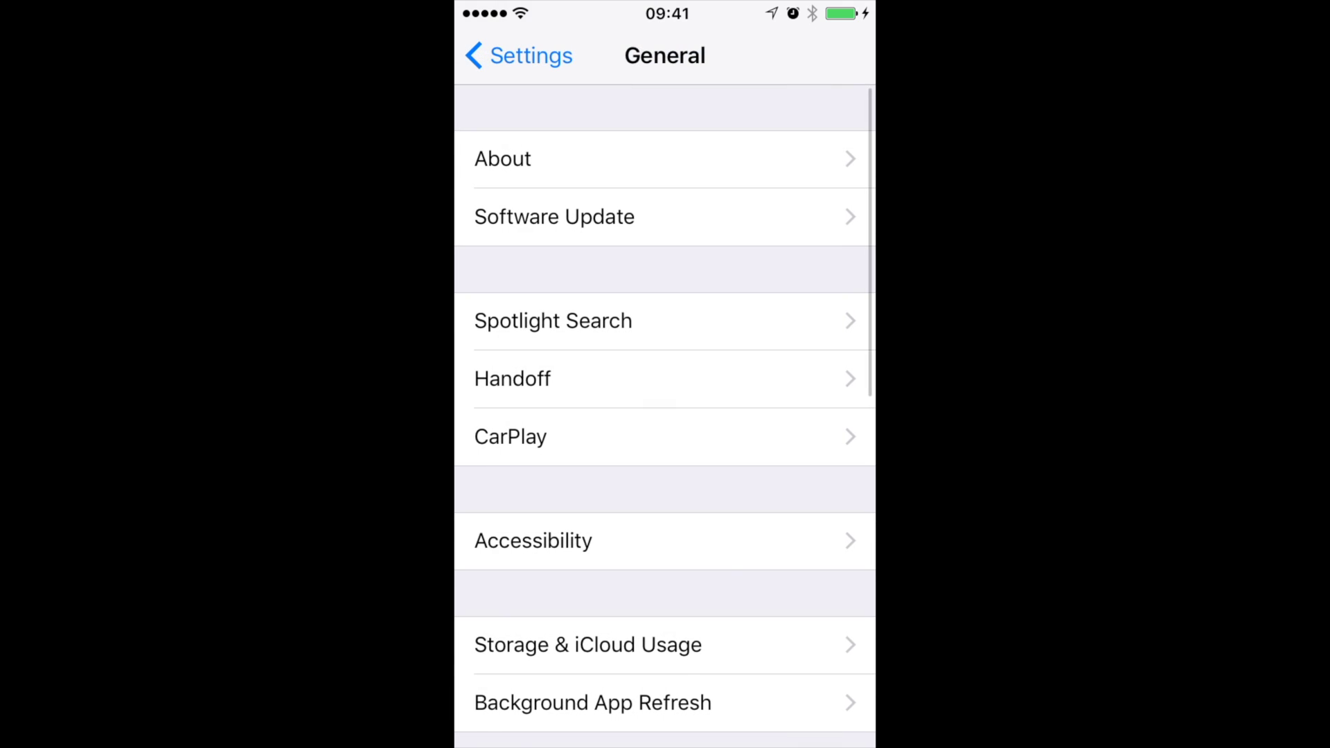
pyautogui.click(510, 56)
# Step: In General > Profiles & Device Management, trust the developer account that signed the apps
pyautogui.moveTo(665, 485); pyautogui.dragTo(665, 347)
pyautogui.click(568, 289)
pyautogui.moveTo(665, 589); pyautogui.dragTo(665, 208)
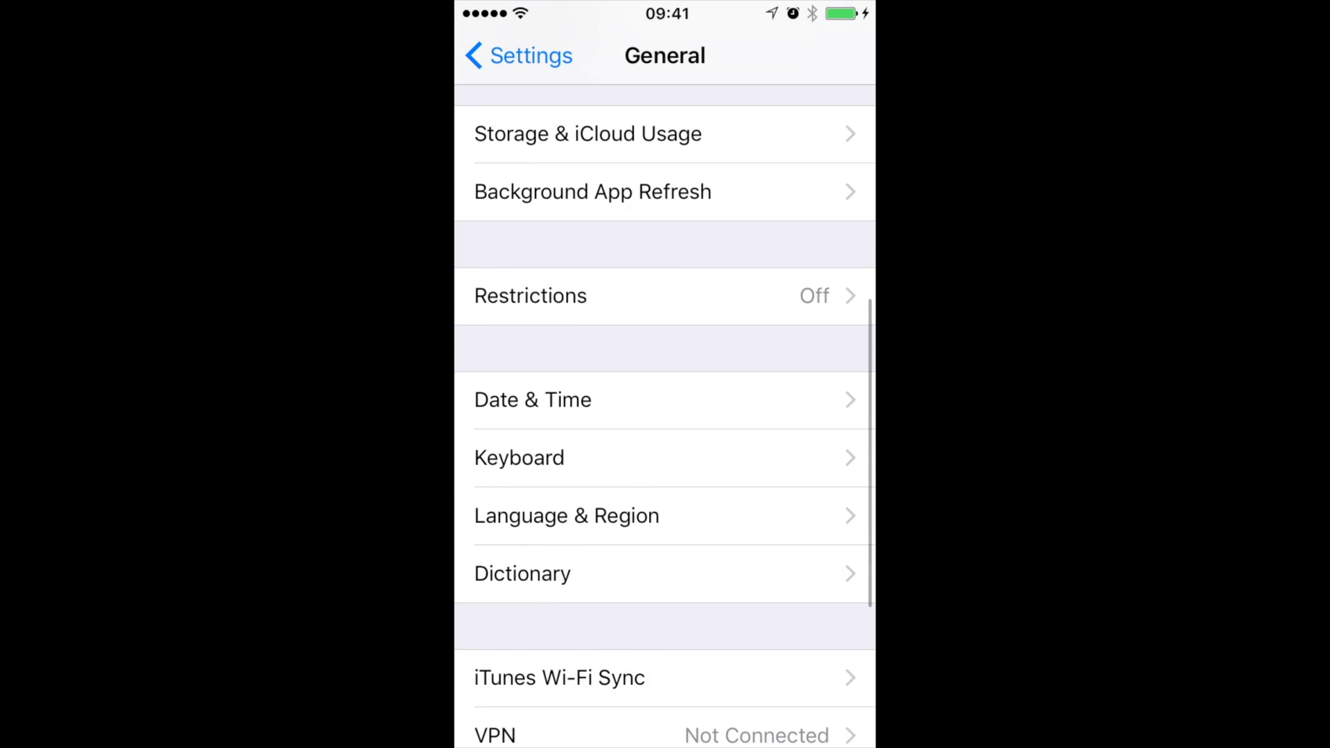
pyautogui.moveTo(665, 485); pyautogui.dragTo(665, 337)
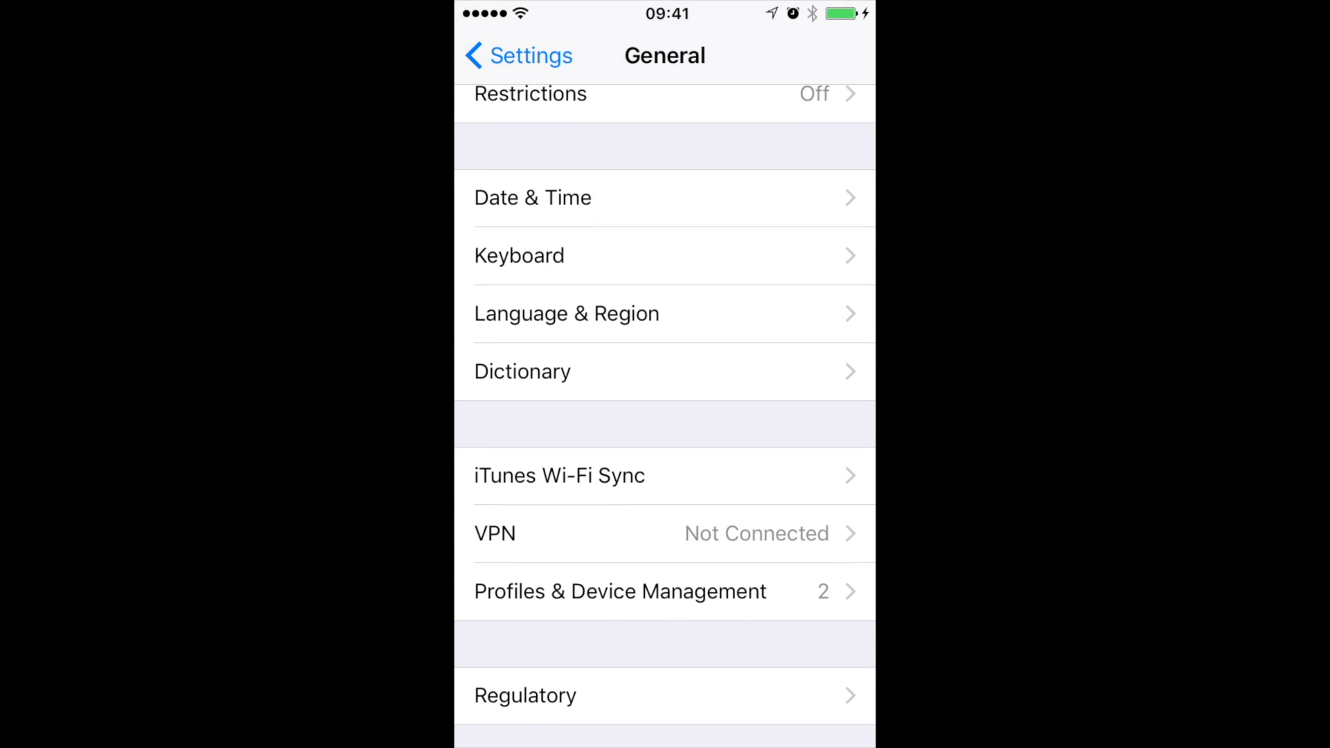
pyautogui.click(620, 591)
pyautogui.click(665, 347)
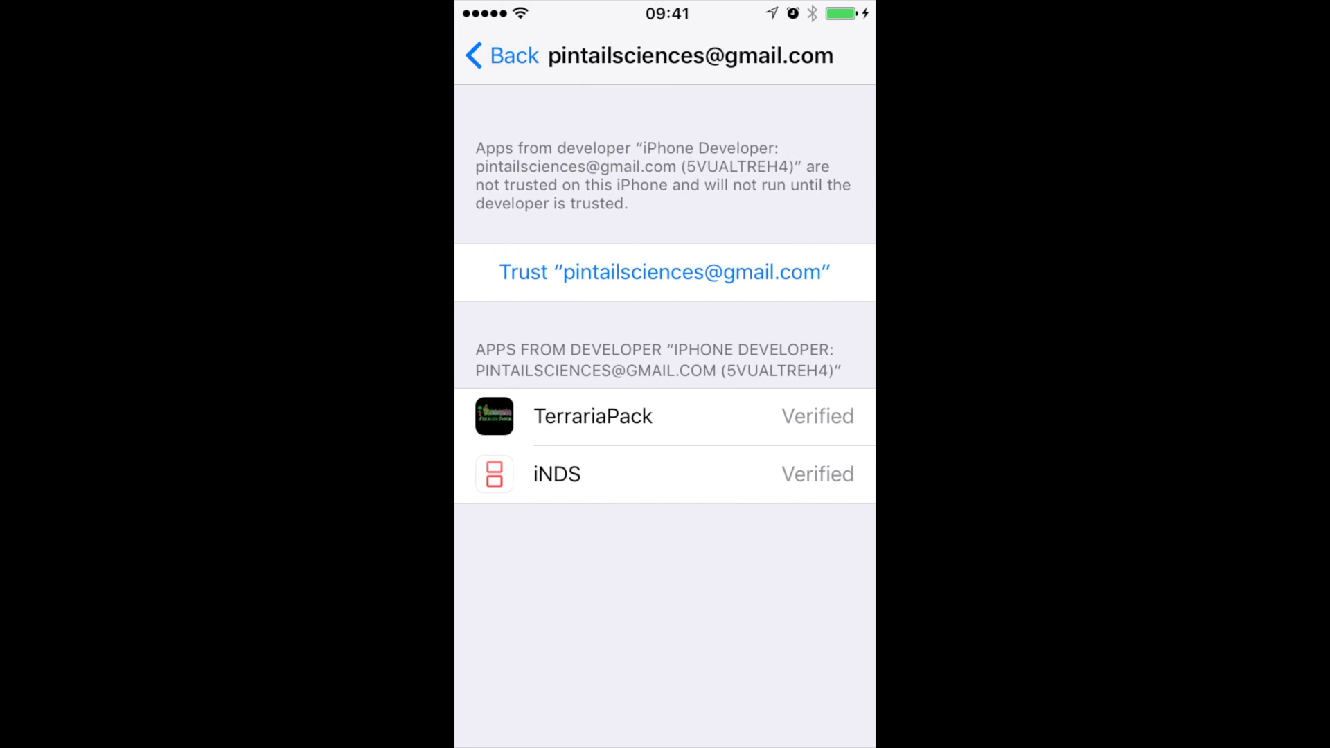
pyautogui.click(665, 272)
pyautogui.click(755, 490)
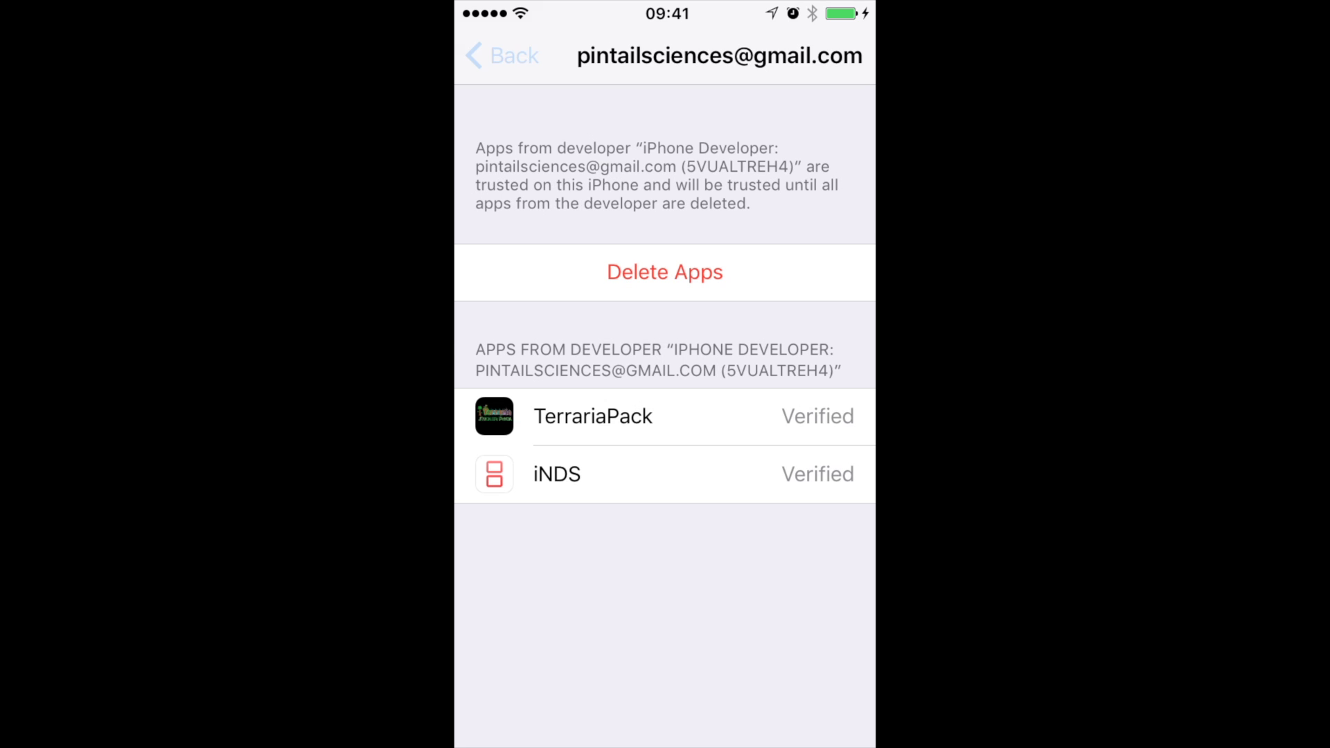
# Step: Leave Settings and go to the second home screen page
pyautogui.click(502, 55)
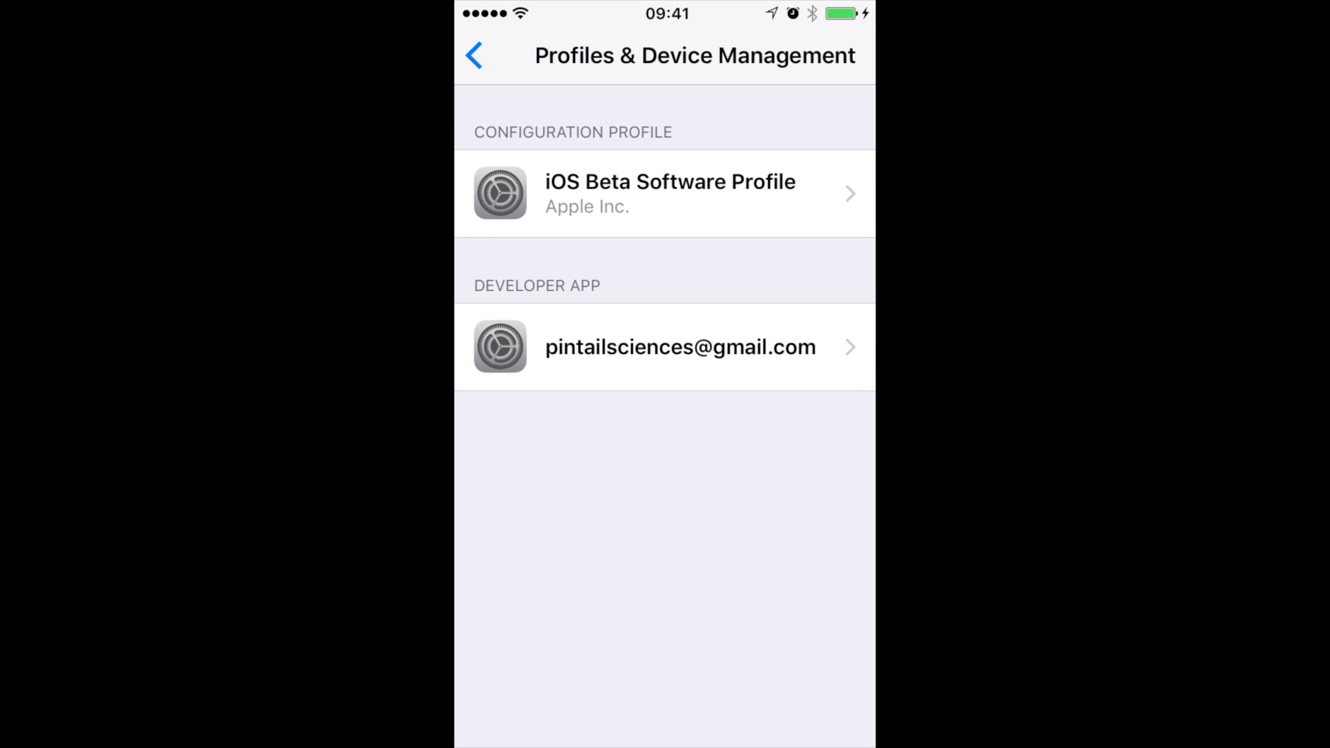
pyautogui.press('super')
pyautogui.moveTo(776, 416); pyautogui.dragTo(527, 416)
# Step: Open iNDS and close the LoveROMs and ad-redirect pages to reach the Google 'Nintendo DS Roms' results
pyautogui.click(540, 534)
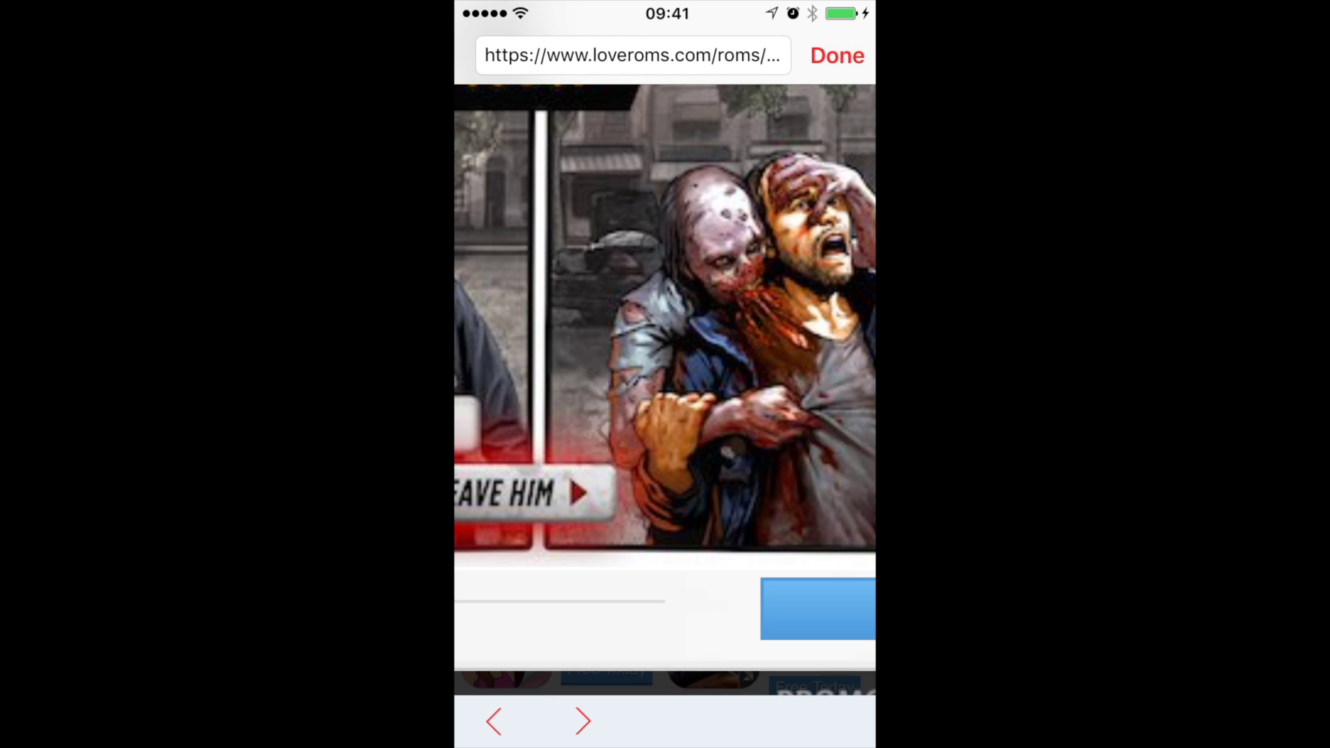
pyautogui.click(837, 55)
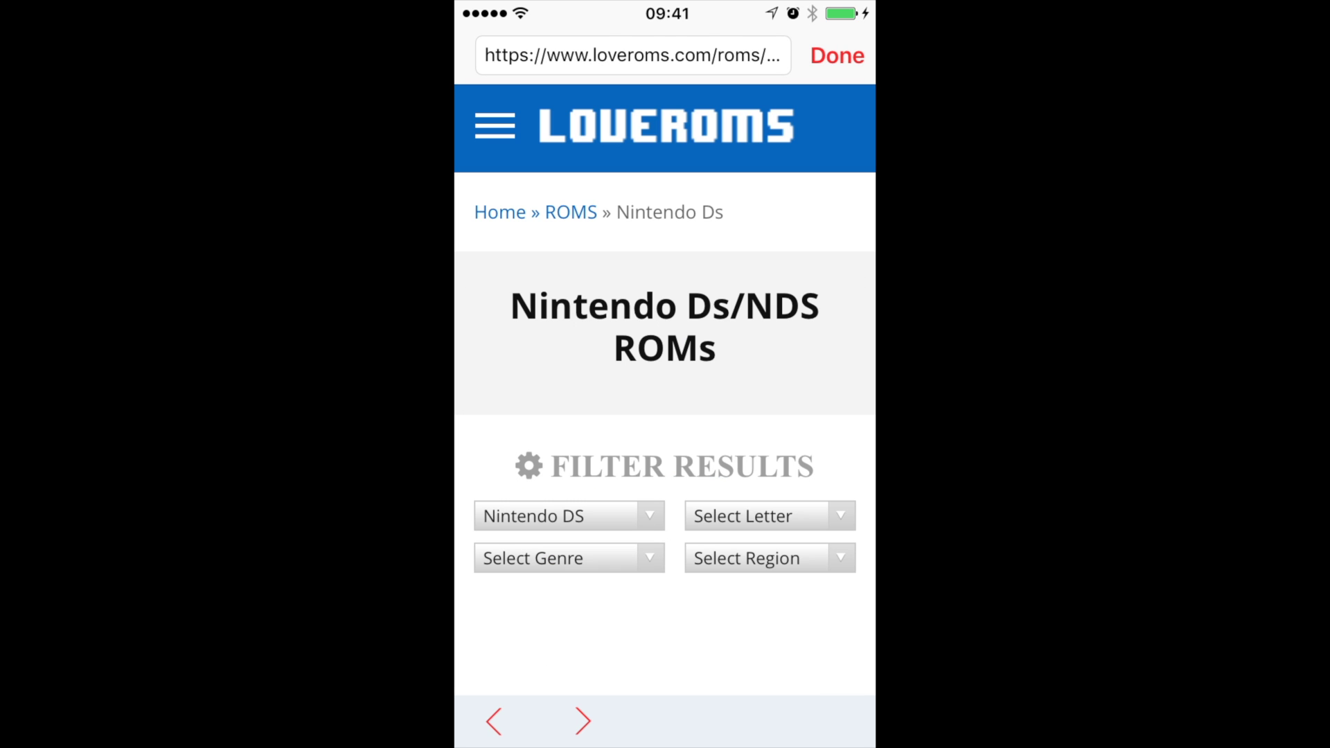
pyautogui.scroll(-10, 665, 416)
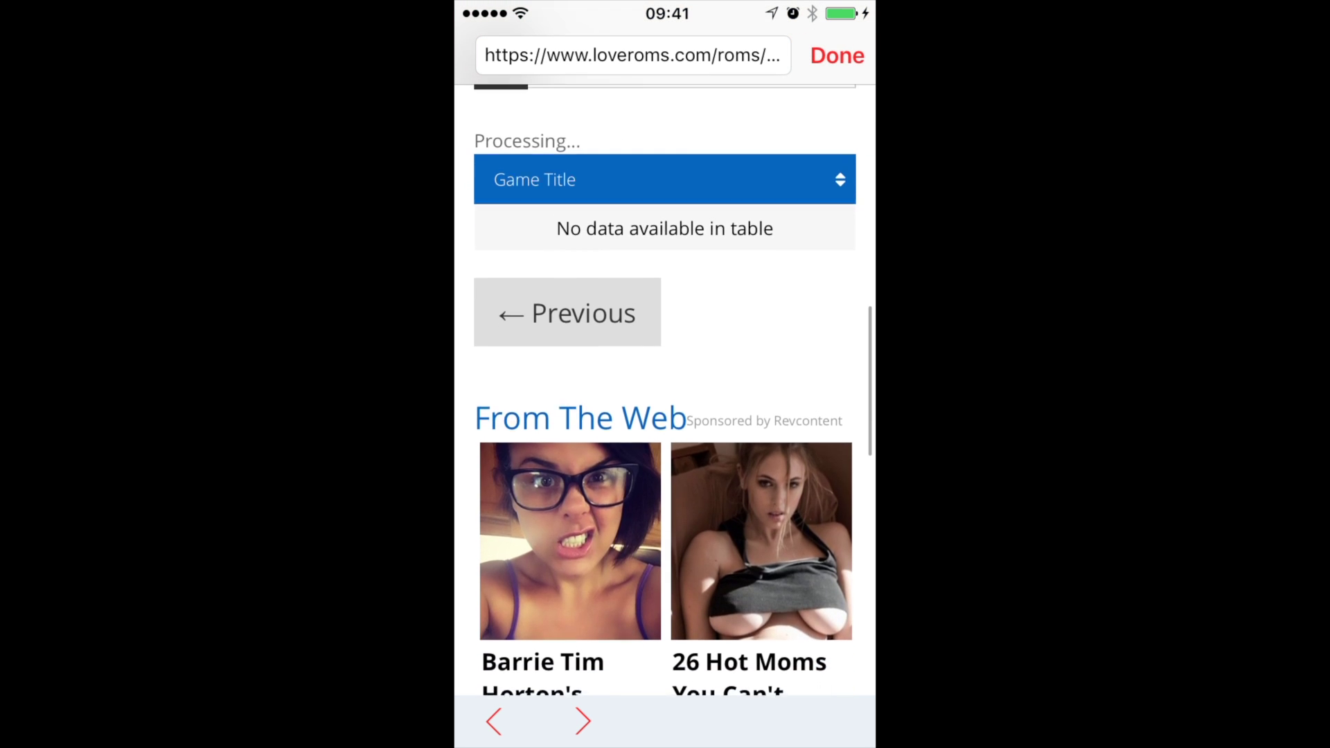
pyautogui.scroll(-3, 665, 346)
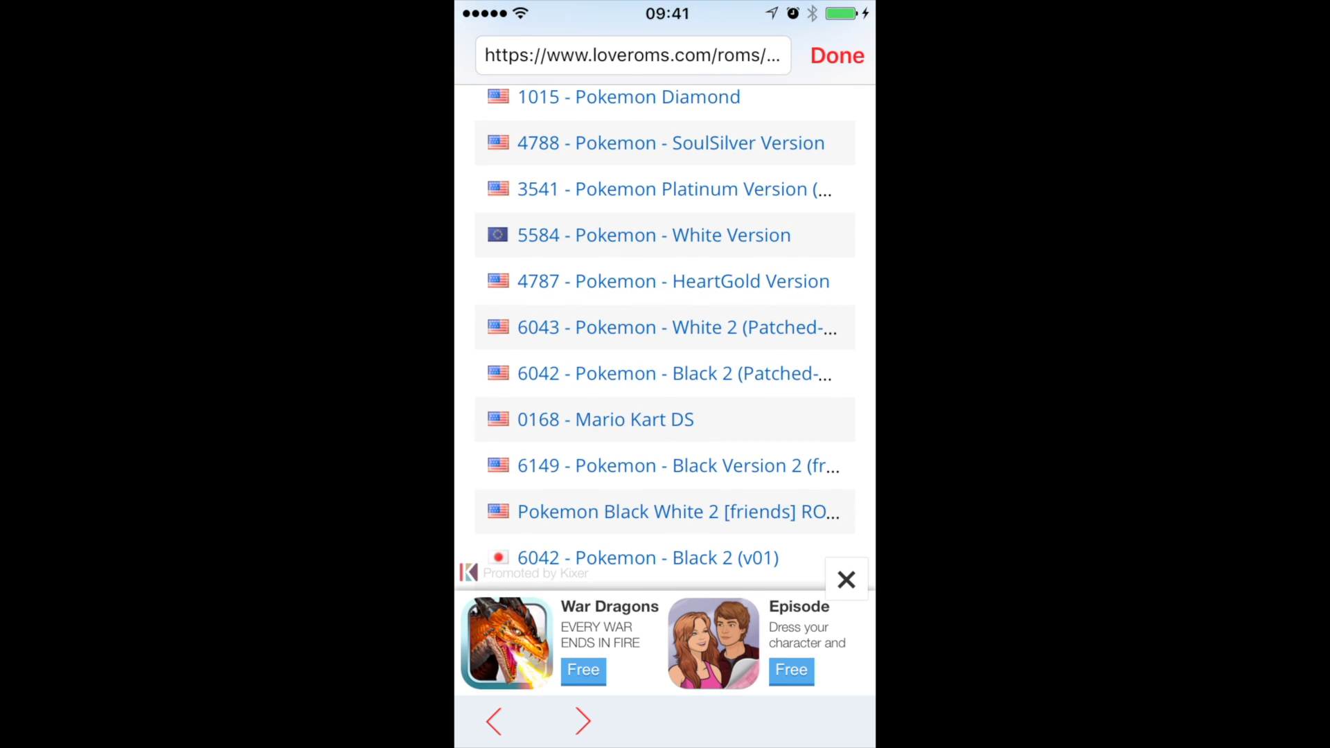
pyautogui.scroll(10, 665, 346)
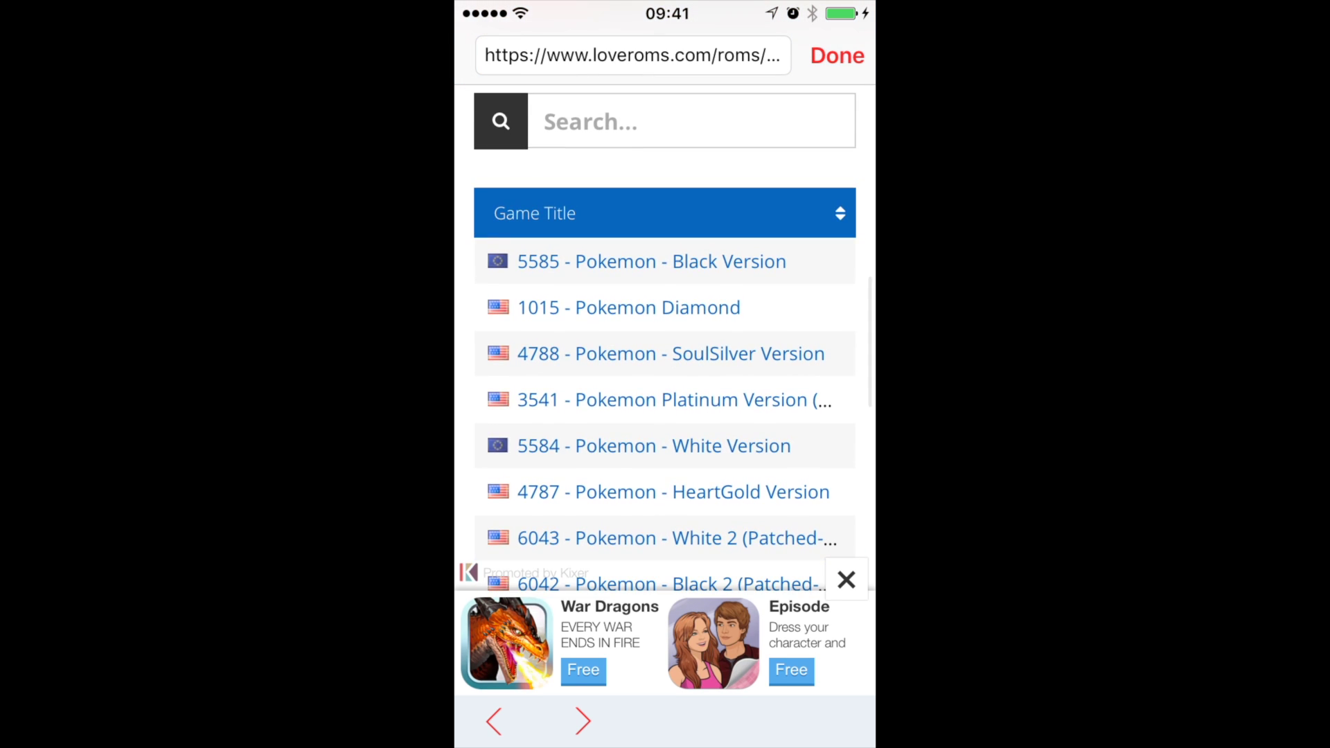
pyautogui.scroll(-10, 665, 347)
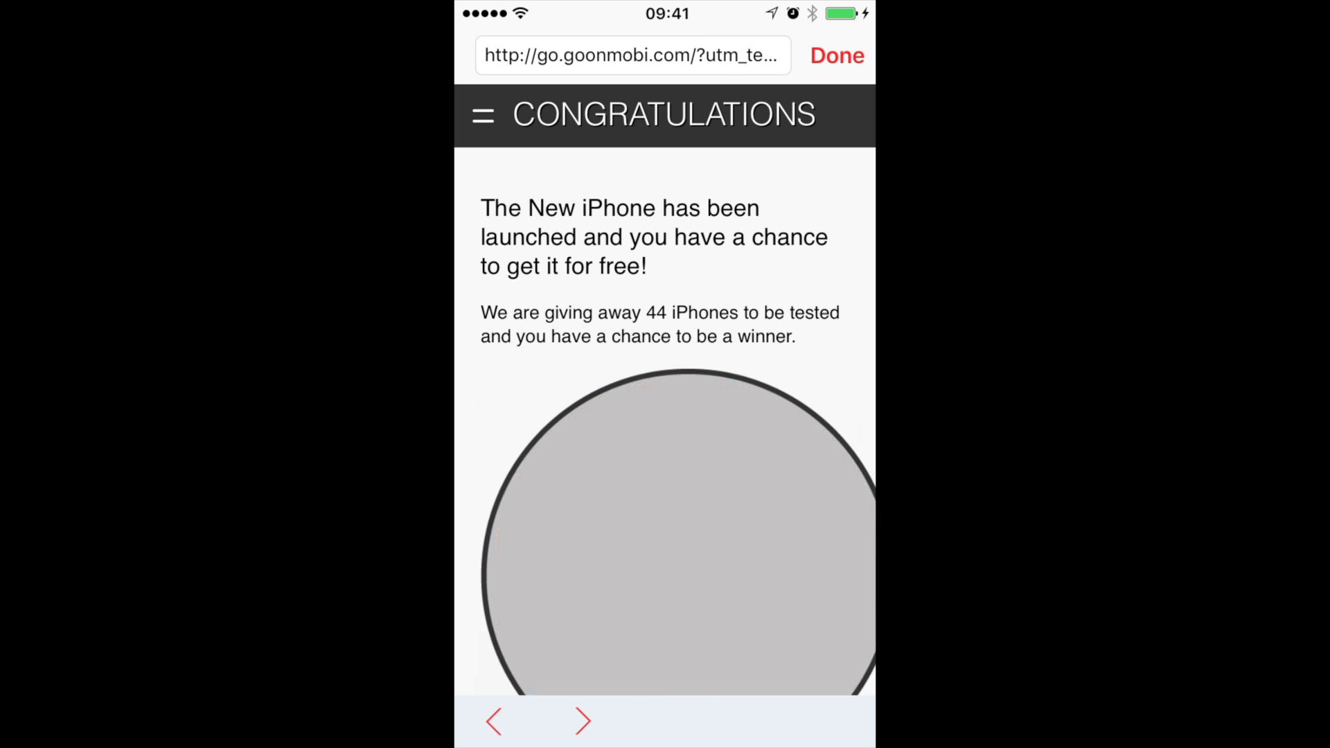
pyautogui.click(838, 55)
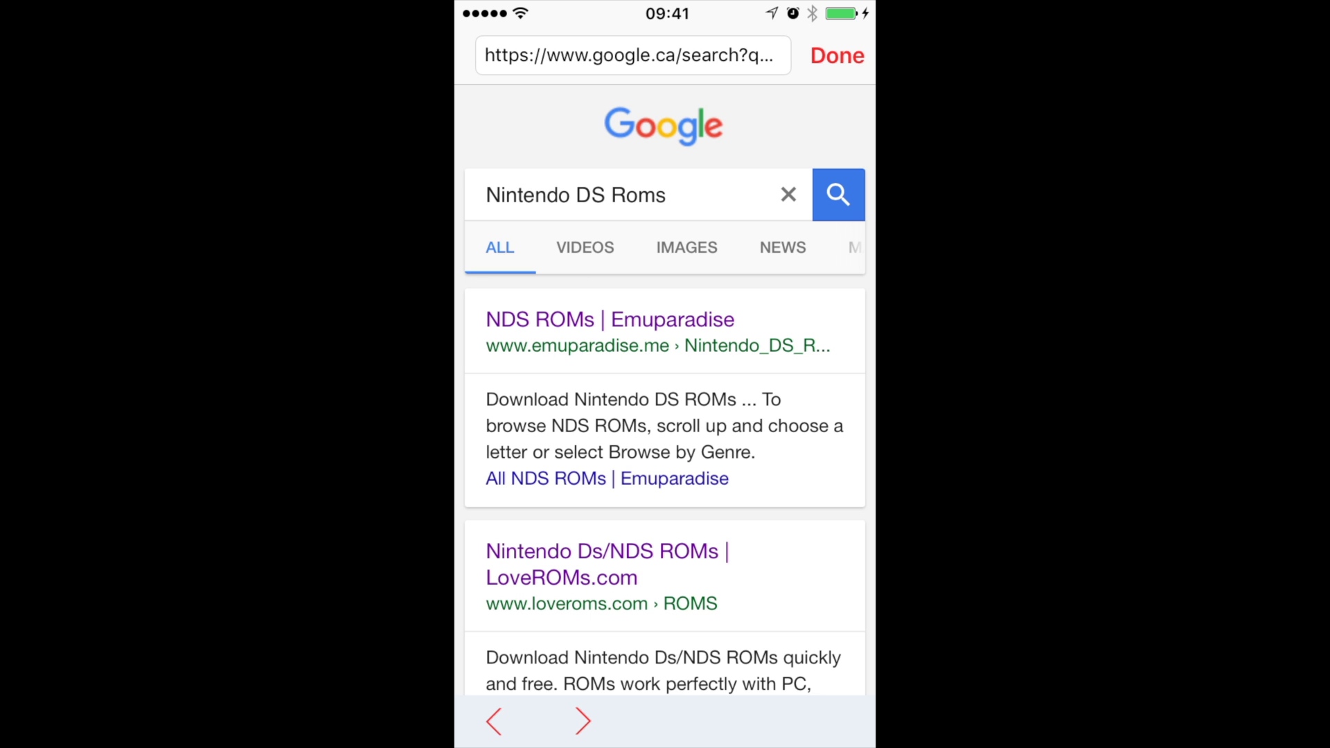
# Step: Open the LoveROMs.com result and back out of the removed Pokemon Black 2 page
pyautogui.click(602, 564)
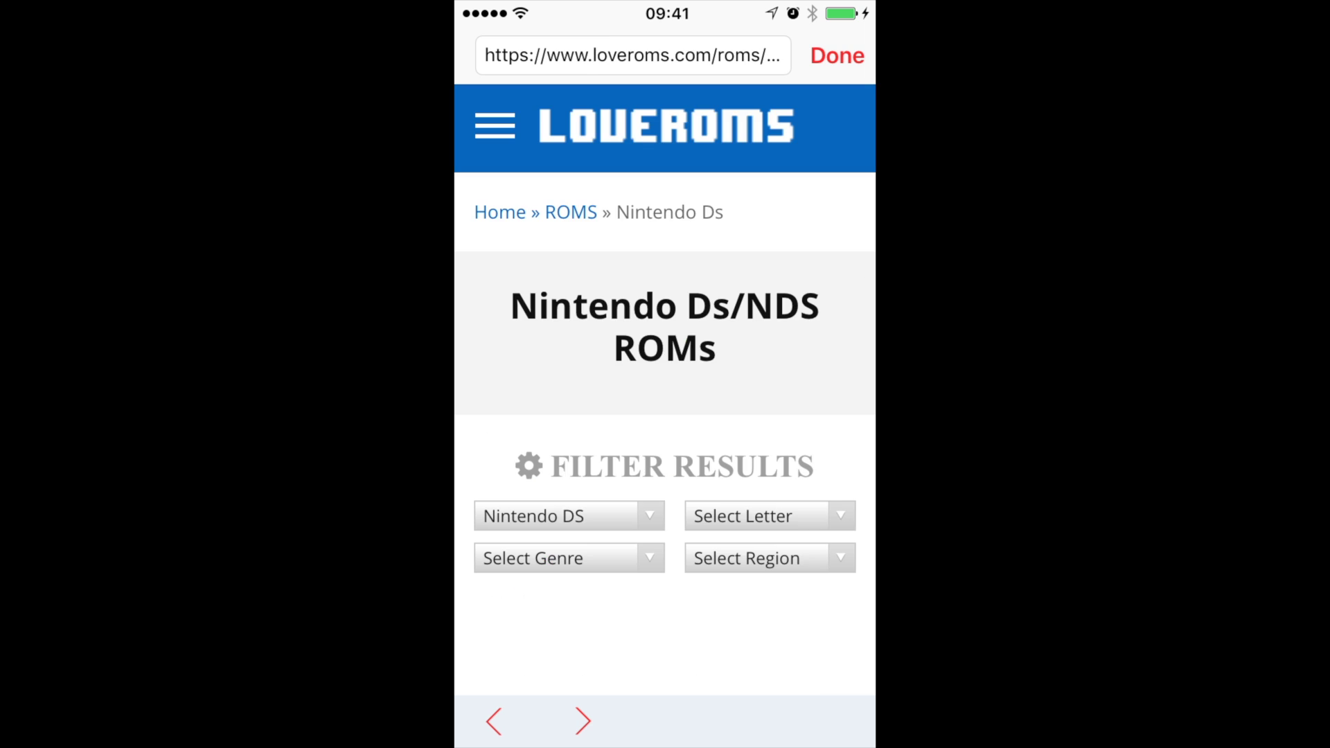
pyautogui.scroll(-6, 666, 374)
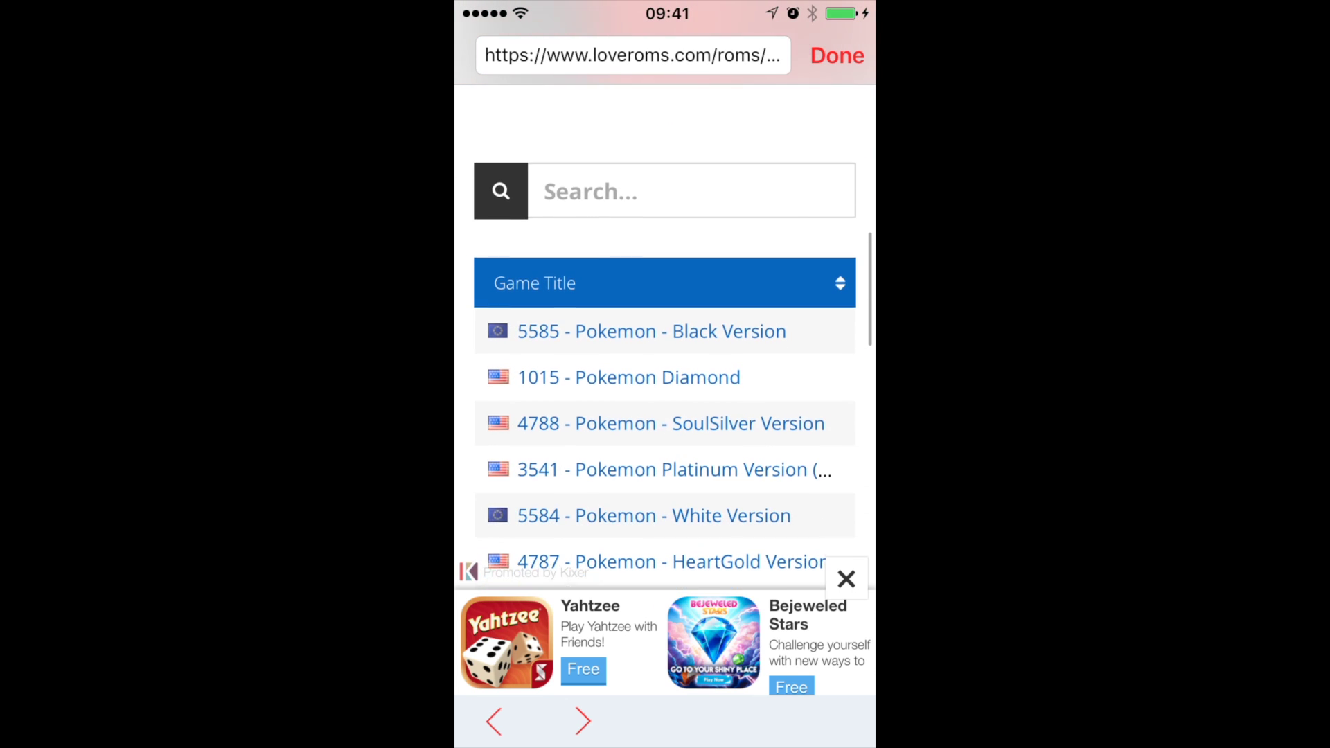
pyautogui.scroll(-6, 665, 347)
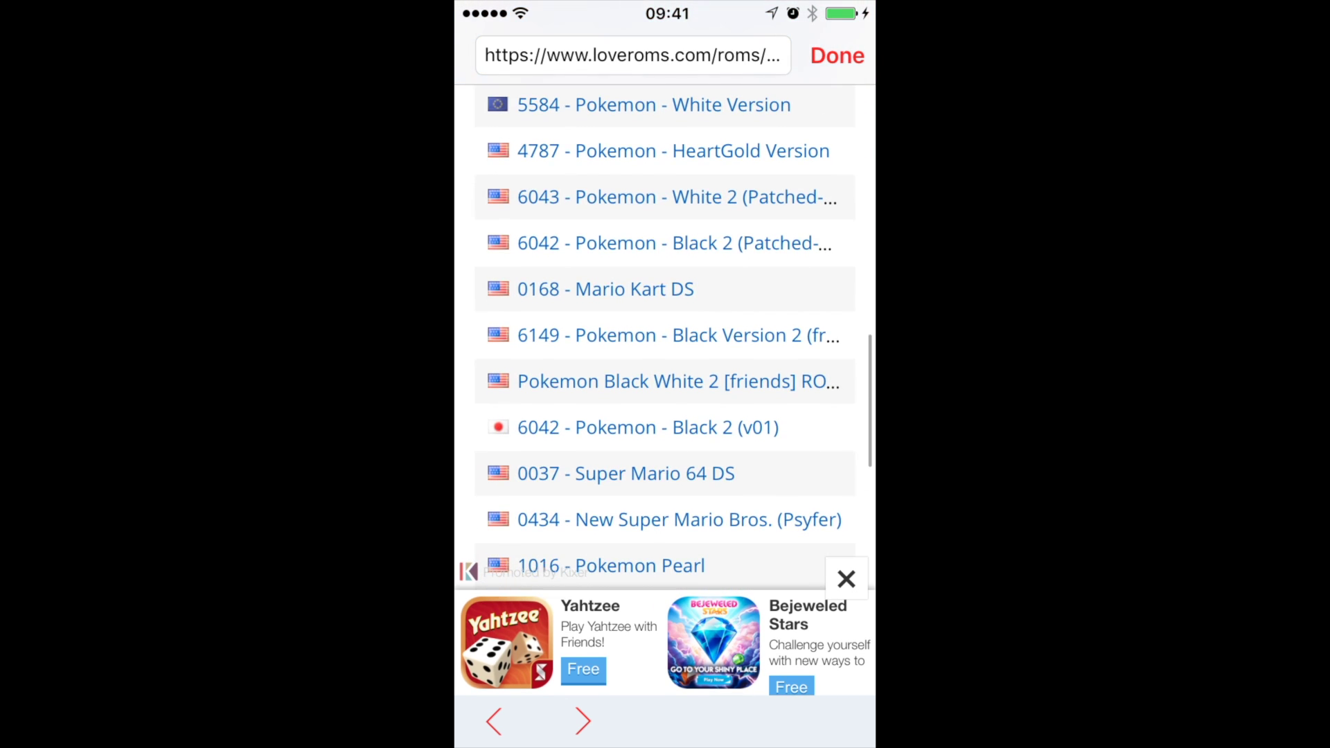
pyautogui.scroll(1, 665, 347)
pyautogui.click(665, 294)
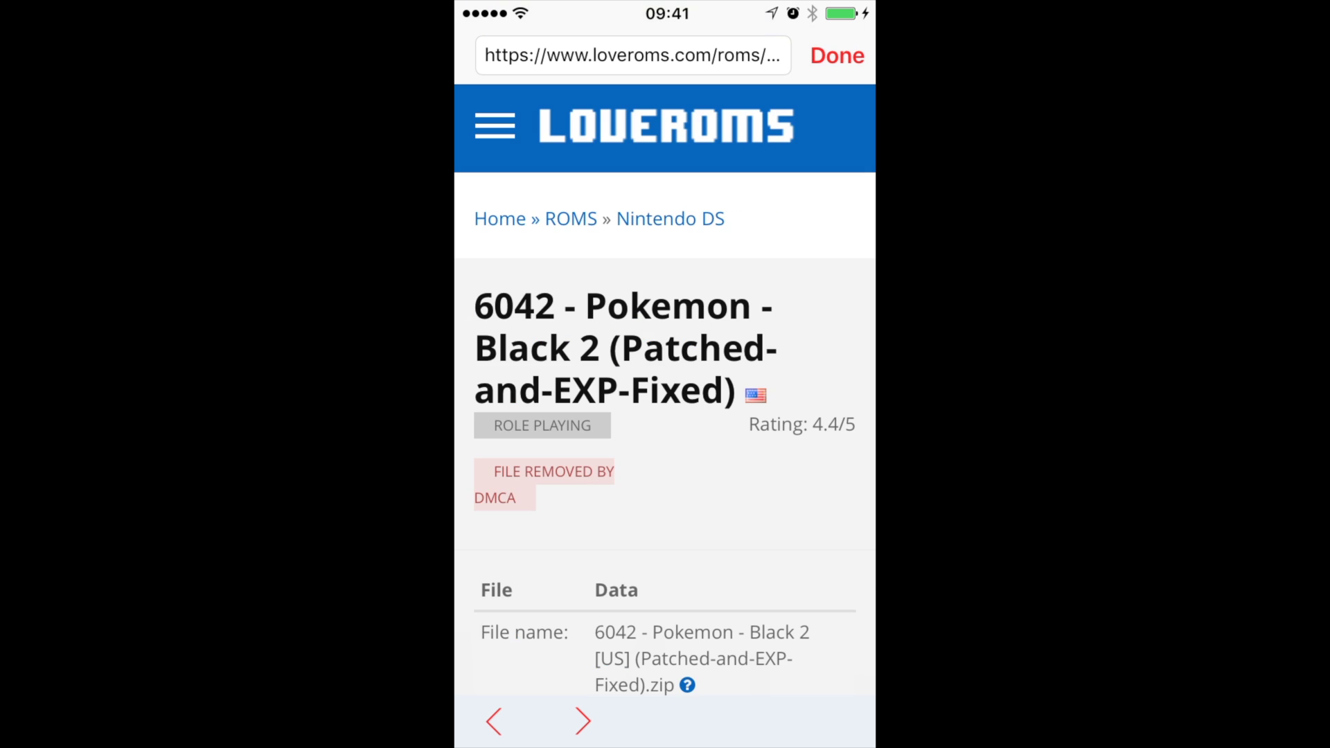
pyautogui.click(670, 436)
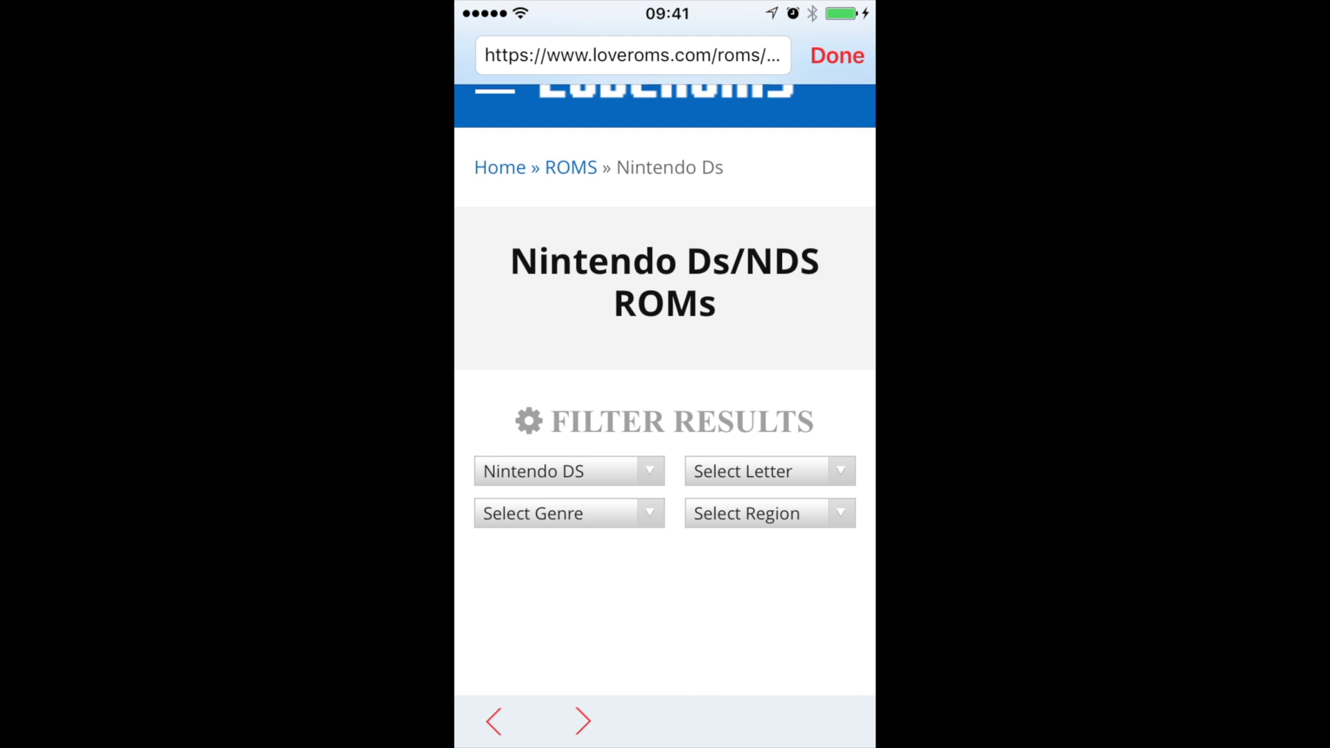
# Step: Find 0168 - Mario Kart DS in the ROM list and open its page
pyautogui.scroll(-10, 665, 374)
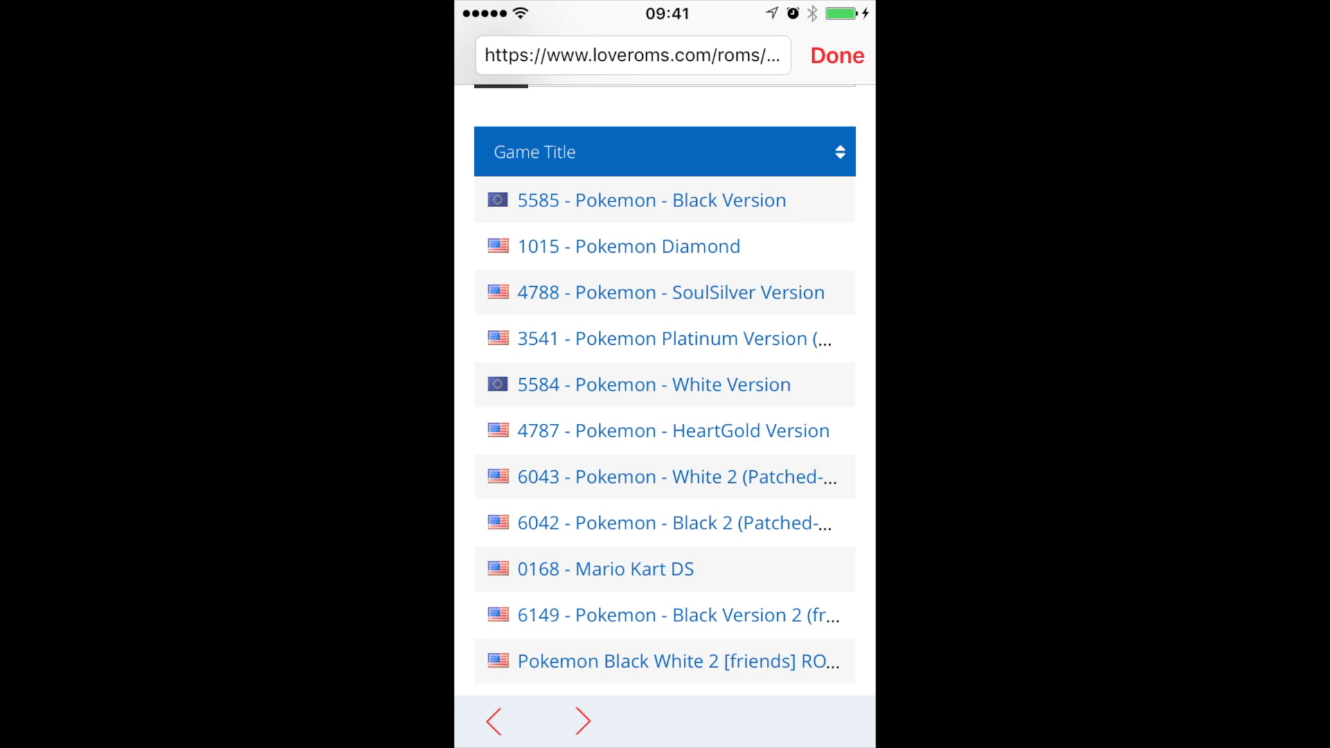
pyautogui.scroll(-3, 665, 374)
pyautogui.scroll(1, 665, 374)
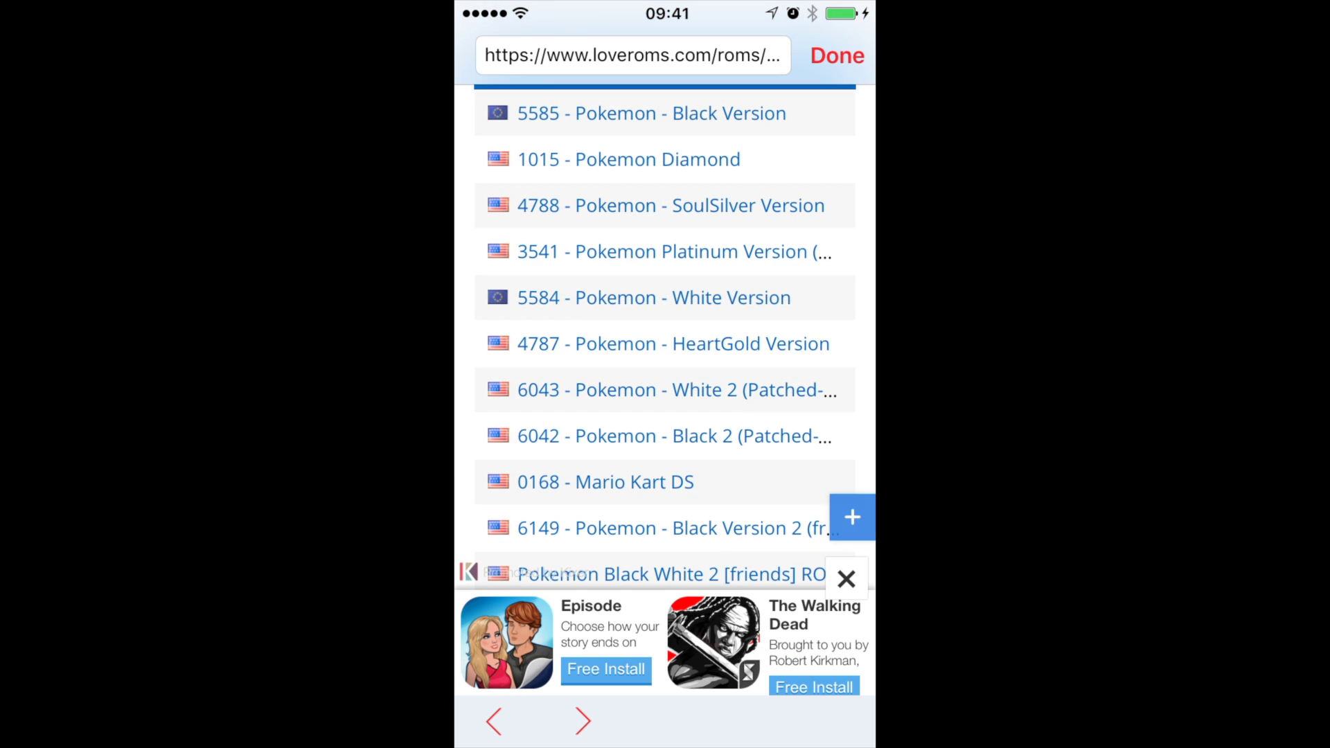
pyautogui.click(606, 482)
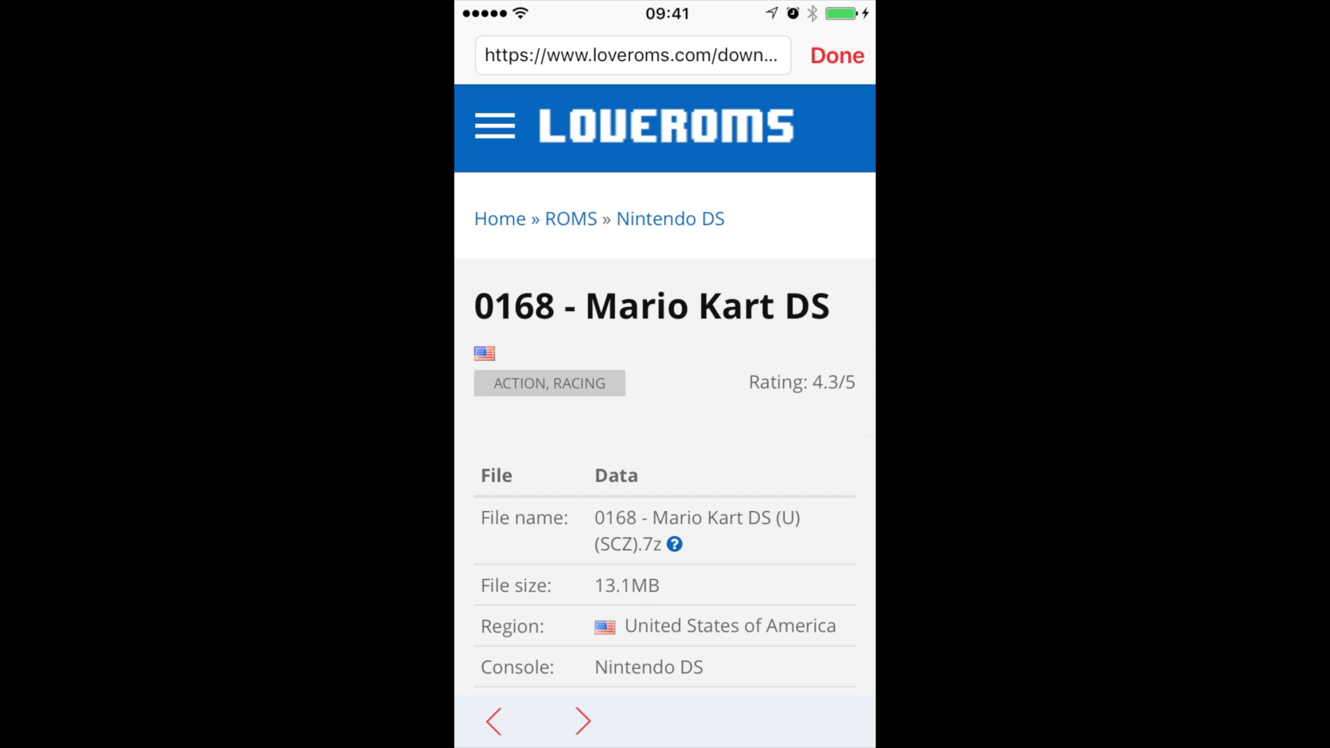
# Step: Download Mario Kart DS, then pick MARIO KART DS in the ROM List and launch it
pyautogui.scroll(-5, 666, 408)
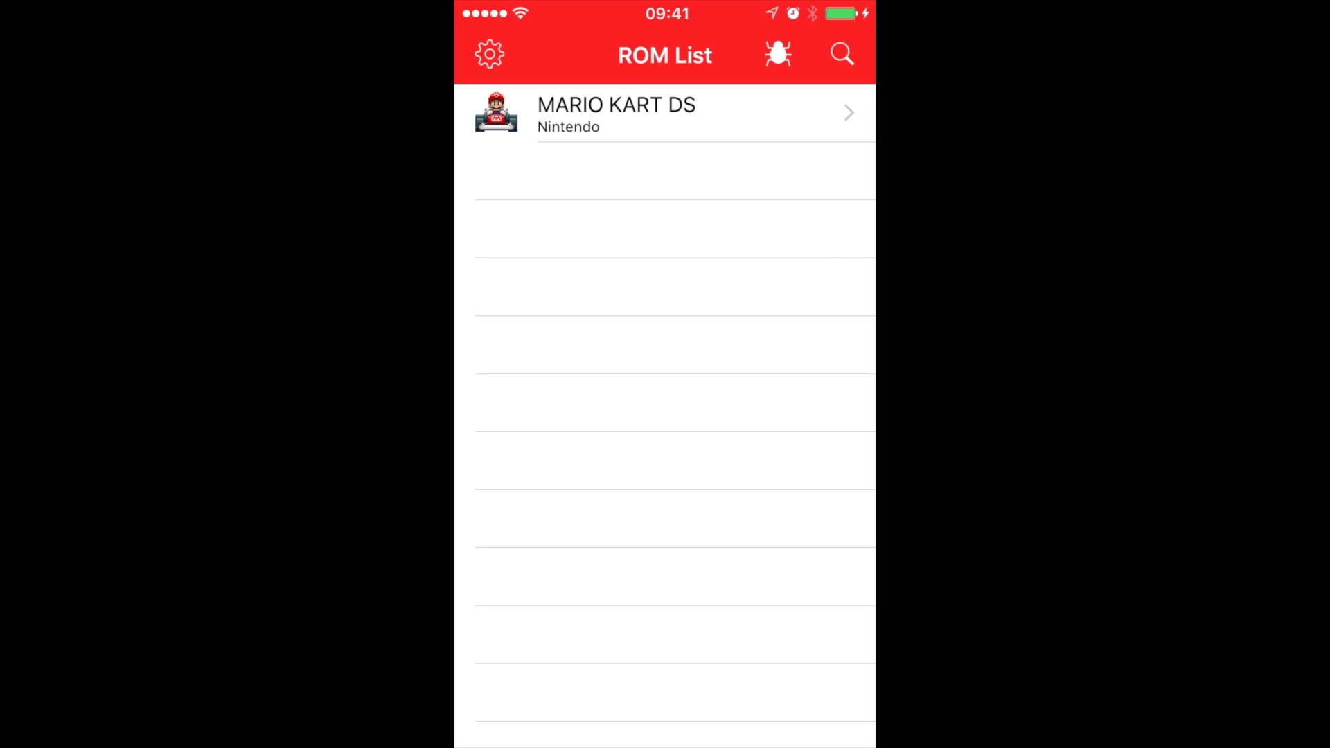
pyautogui.click(616, 113)
pyautogui.click(555, 113)
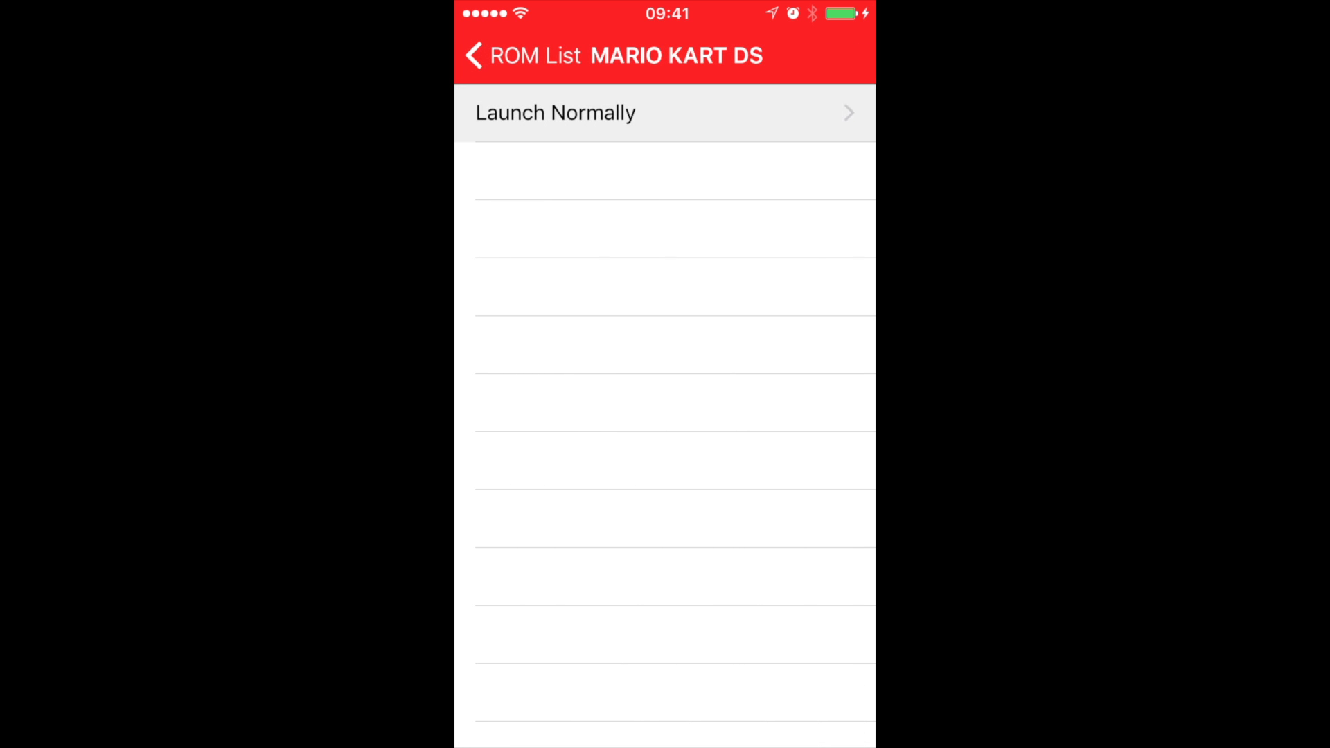